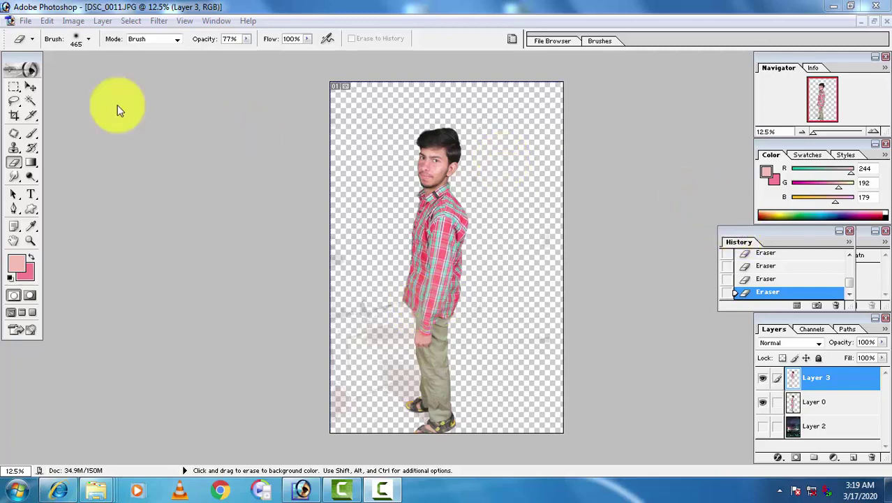
Zoom in on the man's face and nudge Layer 3 slightly to the right
click(31, 87)
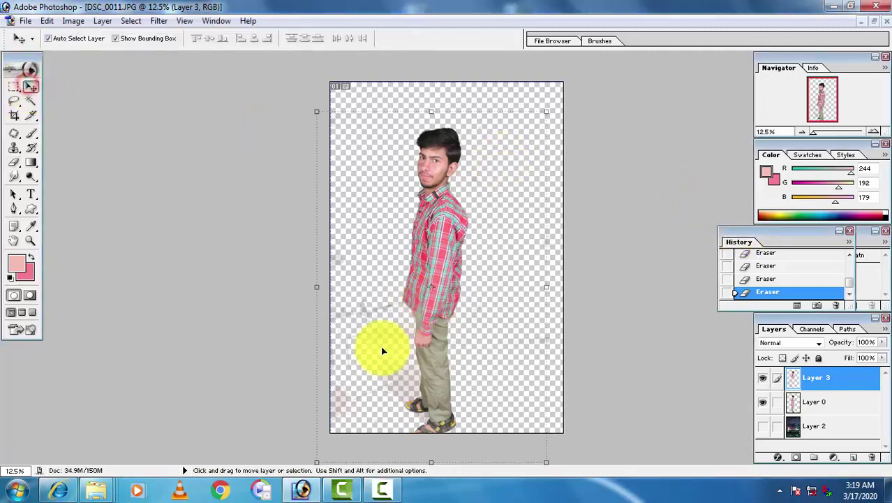
key(ctrl+plus)
key(ctrl+plus)
key(ctrl+plus)
key(ctrl+minus)
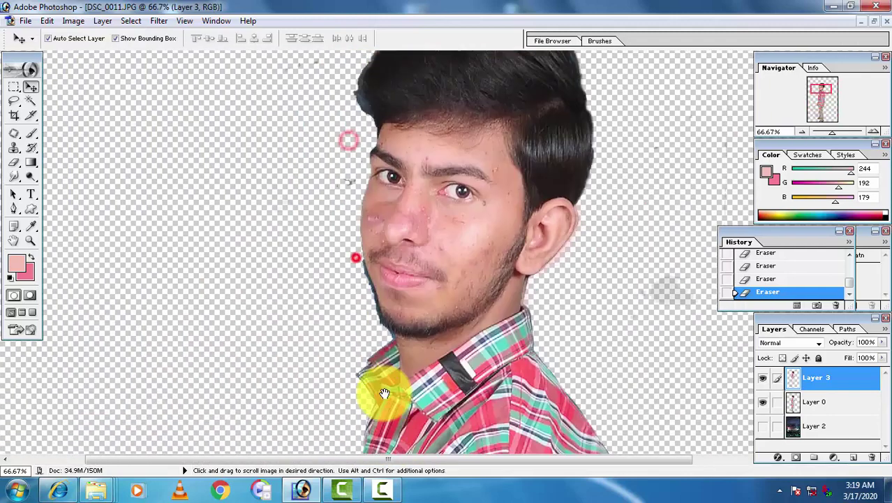
scroll(380, 363, up, 2)
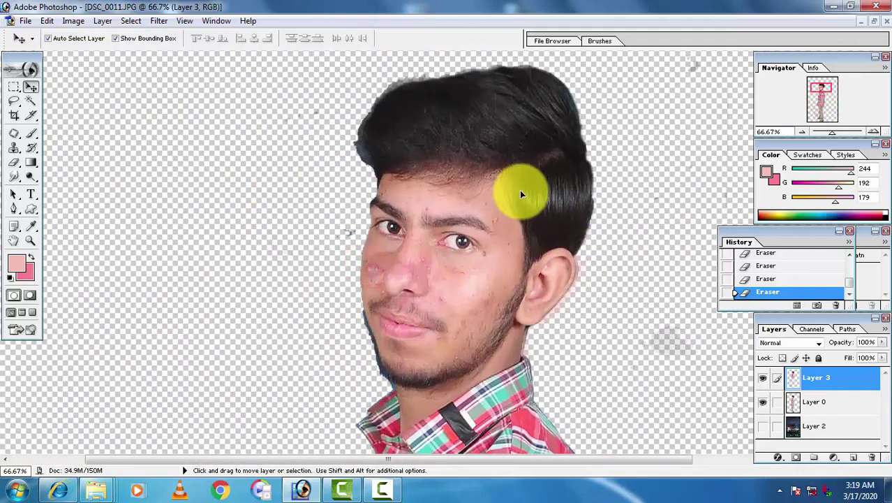
key(Right)
key(Right)
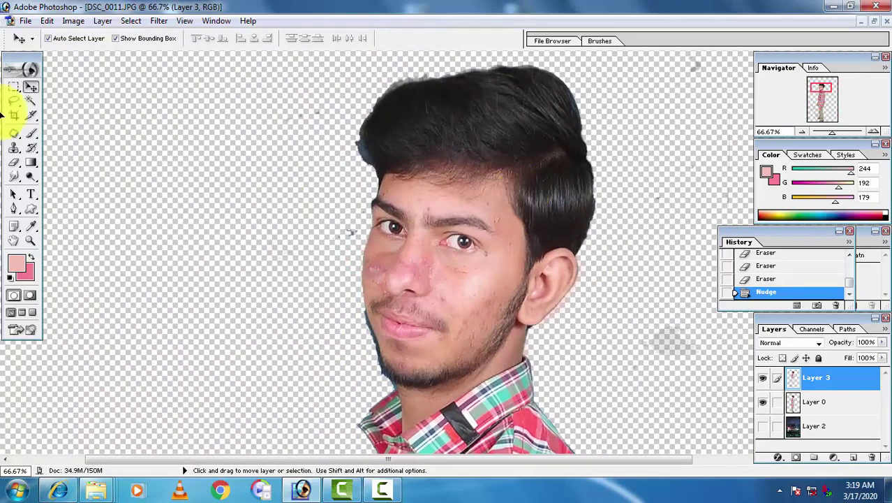
Toggle Layer 3's visibility on and off to compare the face with and without it
click(763, 379)
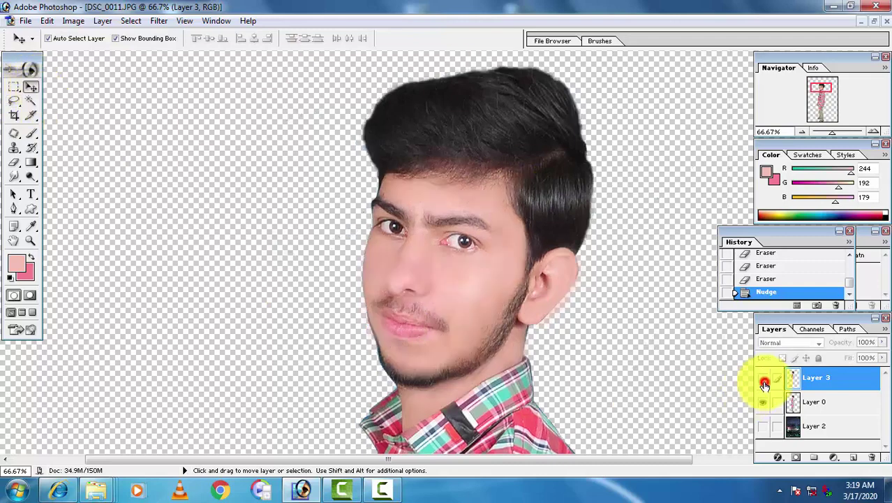
click(763, 379)
click(764, 380)
click(764, 381)
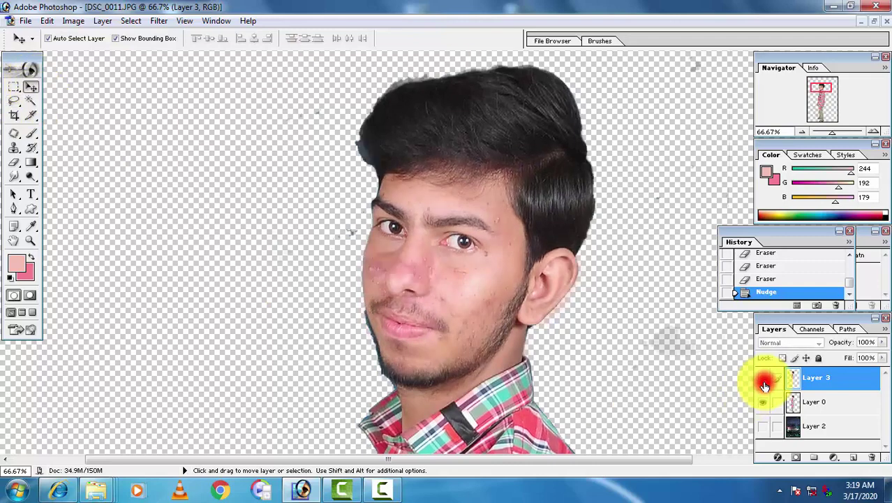
click(763, 381)
click(764, 381)
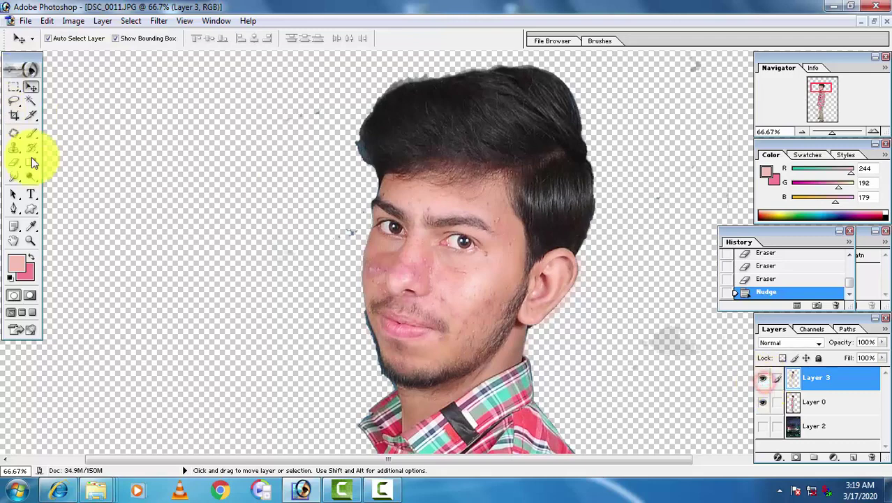
click(16, 132)
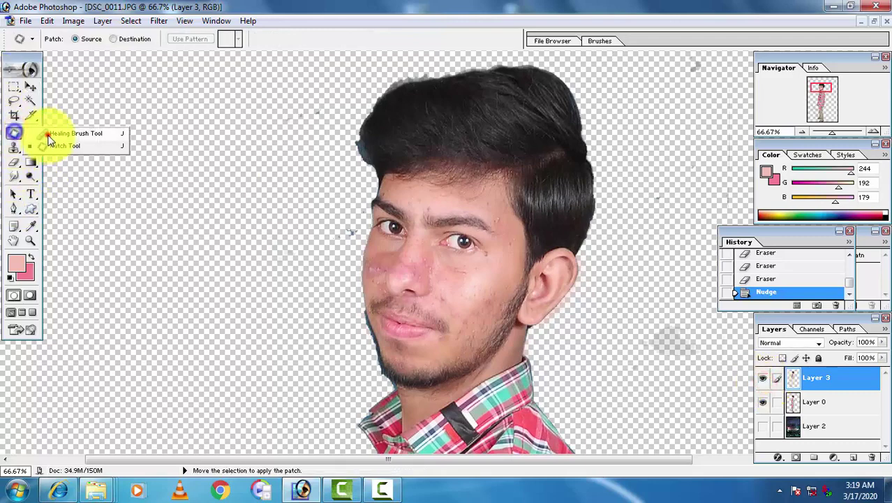
Select the Healing Brush and enlarge its diameter to 50 px
click(63, 133)
click(462, 268)
click(480, 196)
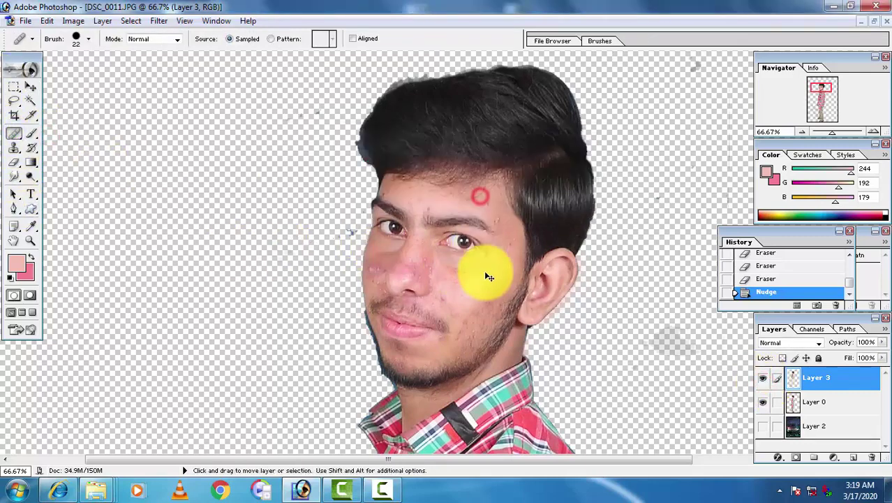
right_click(490, 273)
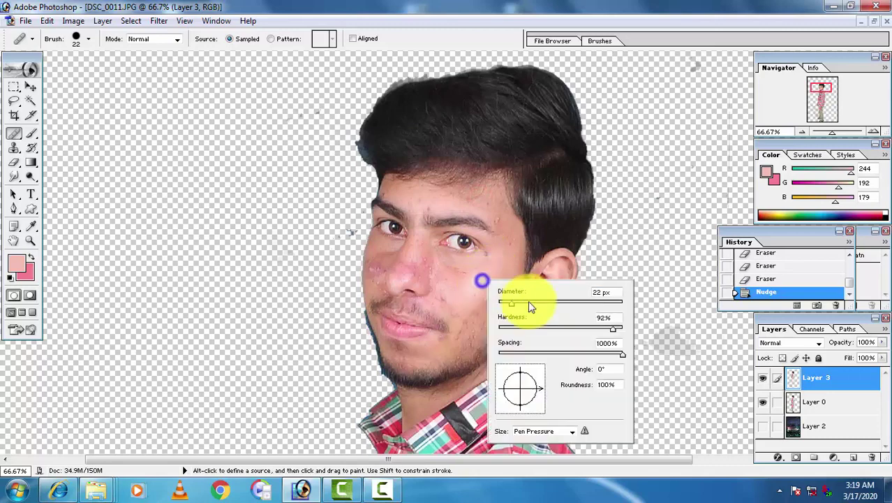
drag(506, 298, 528, 298)
click(466, 294)
Sample clean cheek skin and heal the blemishes on the cheek
click(475, 288)
click(471, 285)
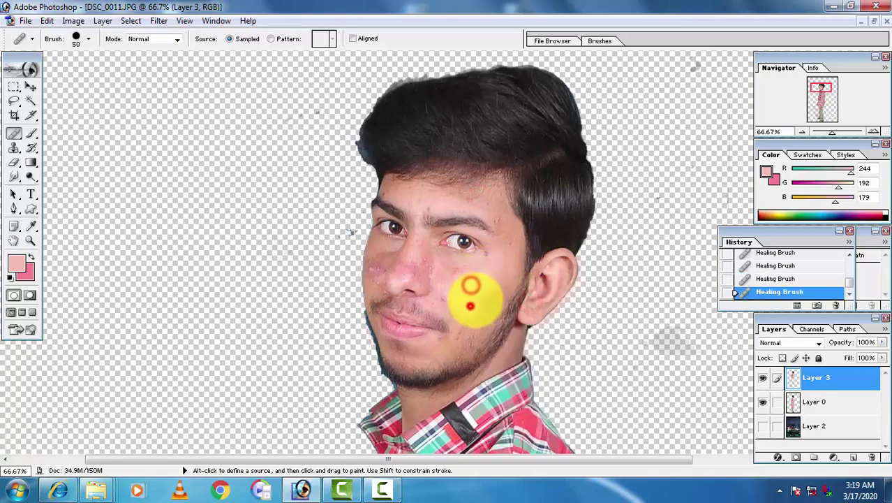
click(465, 325)
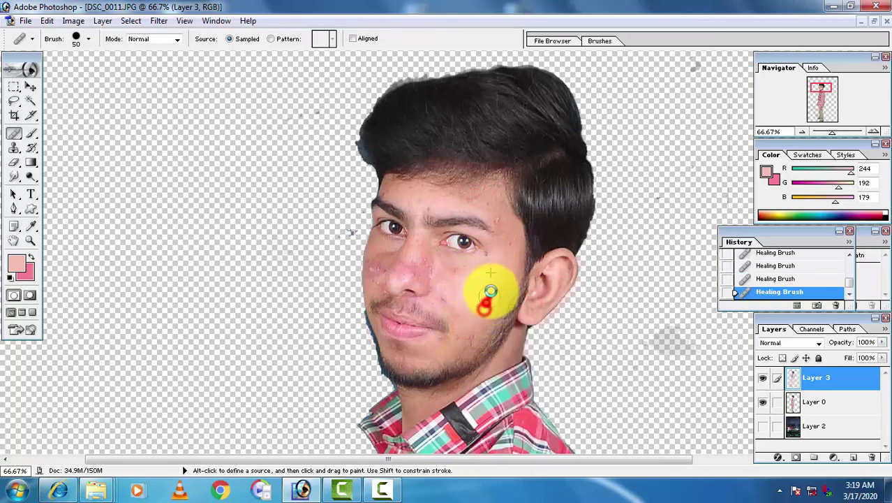
click(439, 294)
click(454, 309)
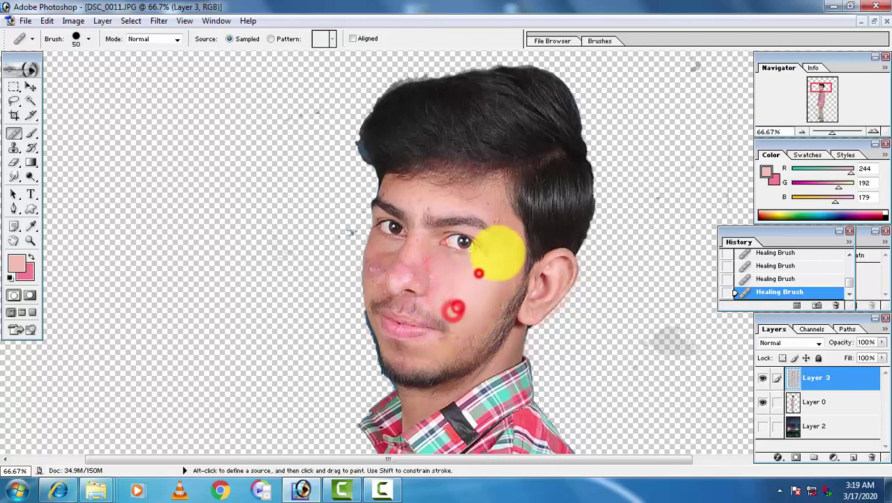
Heal the forehead blemishes, undoing and redoing one unsatisfactory stroke
click(499, 214)
click(492, 199)
click(453, 190)
click(445, 206)
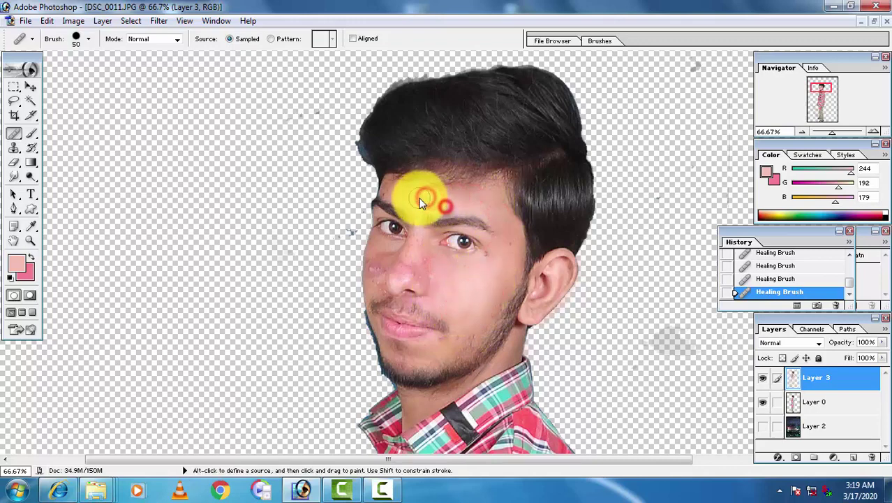
key(ctrl+alt+z)
key(ctrl+alt+z)
key(ctrl+alt+z)
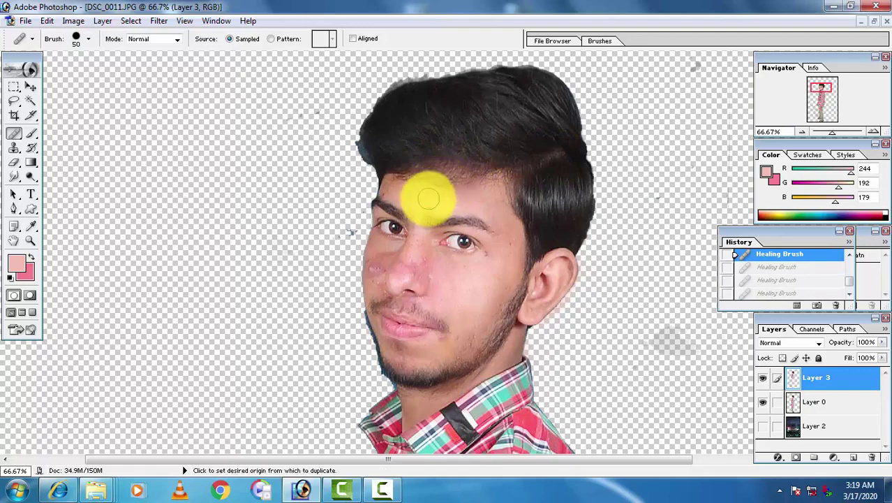
alt+click(429, 199)
click(408, 200)
click(424, 205)
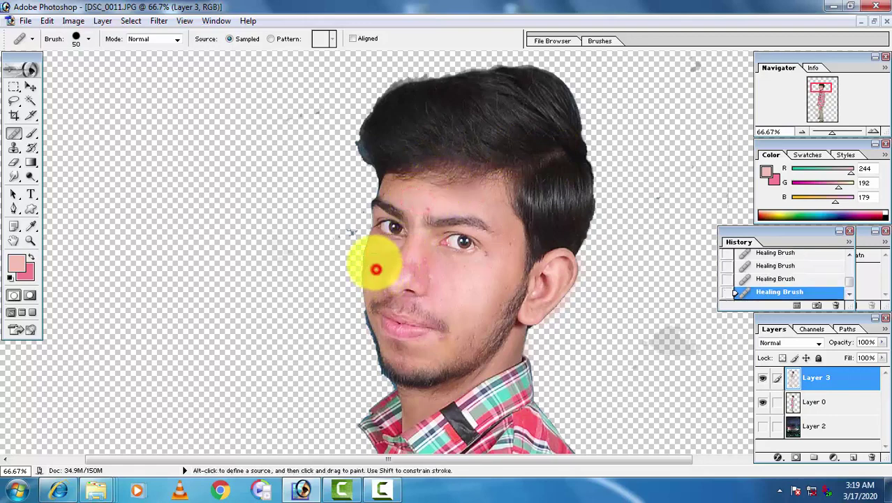
Heal the blemishes beside and on the nose with a 23 px brush
click(383, 252)
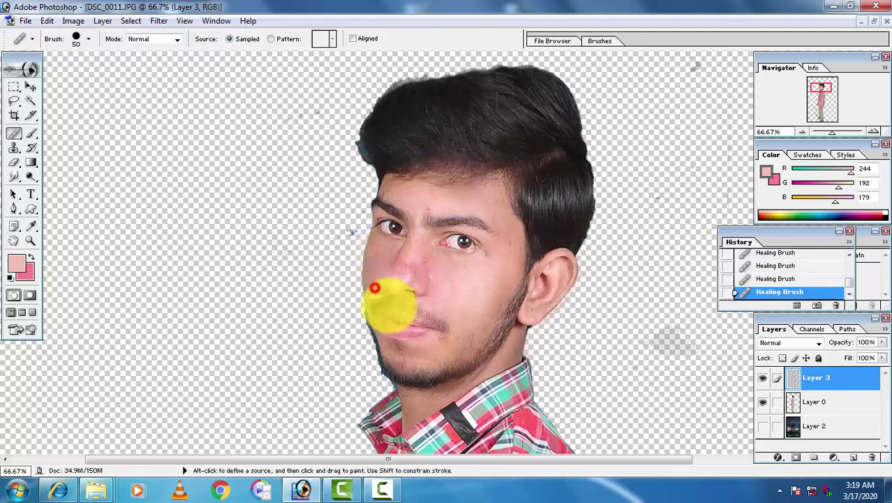
right_click(445, 264)
drag(489, 285, 478, 285)
click(438, 259)
click(424, 260)
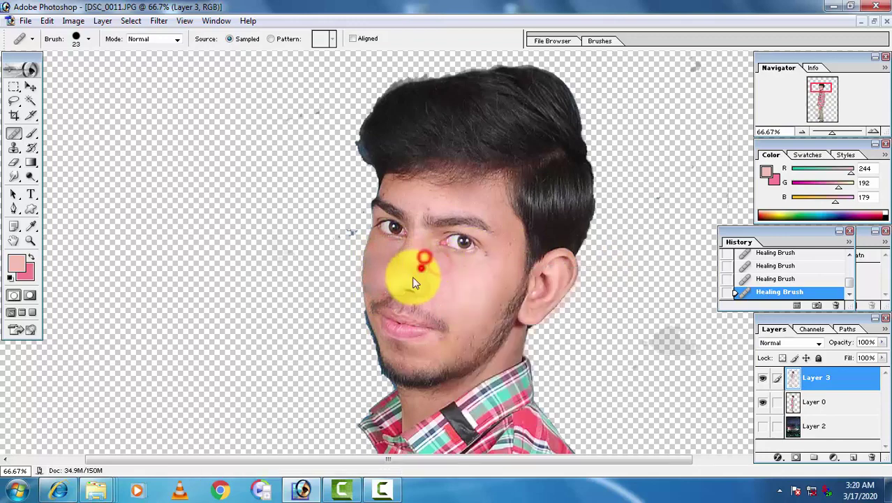
Paint pink skin tone at 30% opacity, 75 px, over cheek, chin, ear, forehead and nose
click(31, 133)
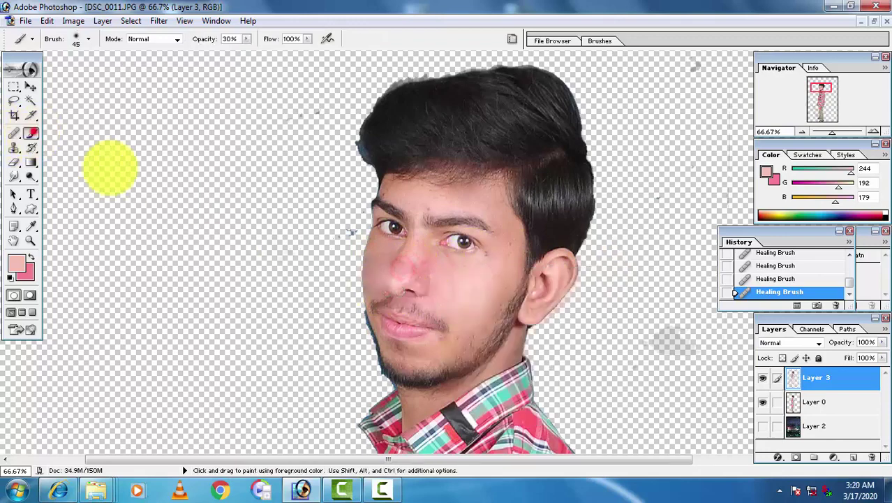
right_click(420, 186)
click(398, 189)
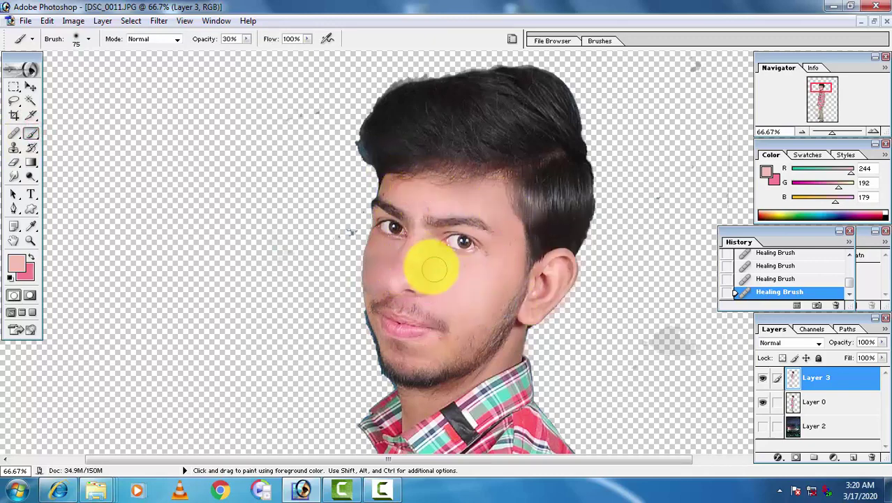
mouse_move(379, 259)
mouse_down()
mouse_move(408, 346)
mouse_move(493, 326)
mouse_up()
key(super)
key(super)
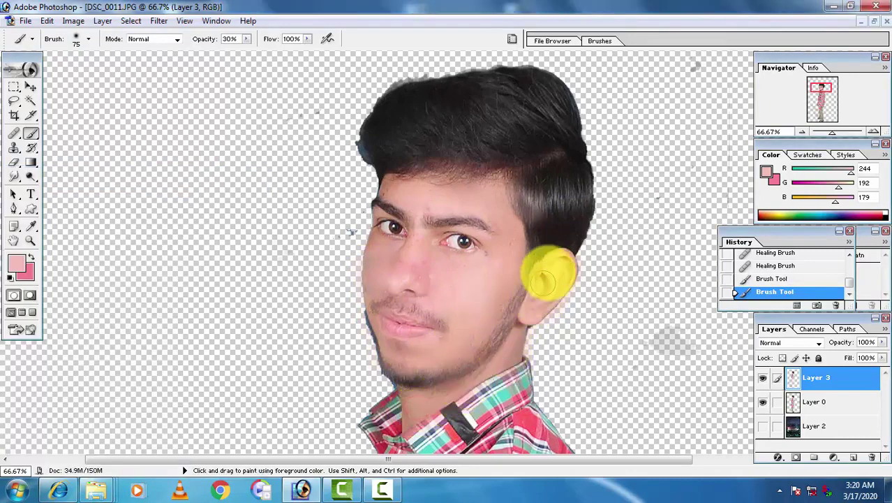
mouse_move(551, 279)
mouse_down()
mouse_move(548, 336)
mouse_move(568, 274)
mouse_up()
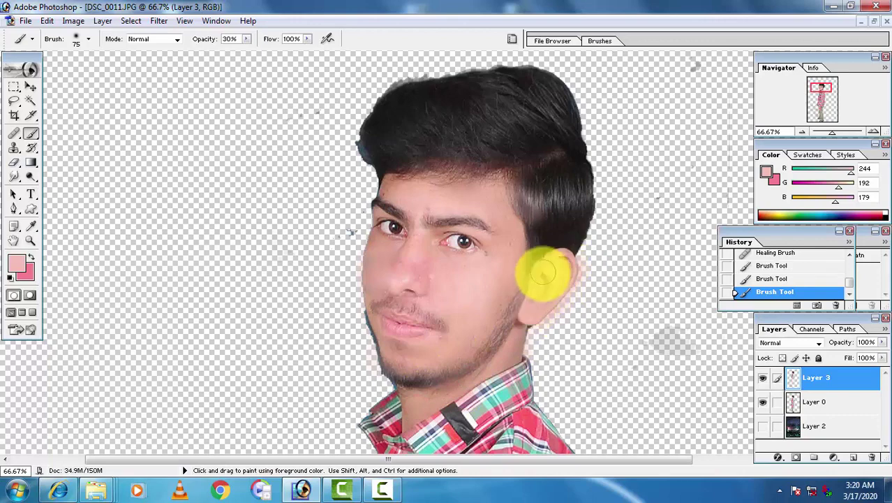
mouse_move(498, 241)
mouse_down()
mouse_move(424, 216)
mouse_move(433, 267)
mouse_up()
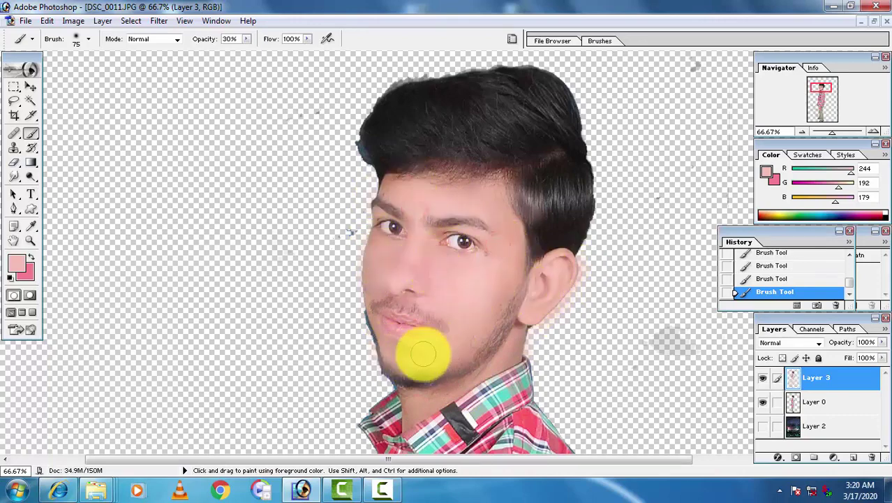
Hide and delete Layer 3, then fit the whole figure on screen
click(764, 378)
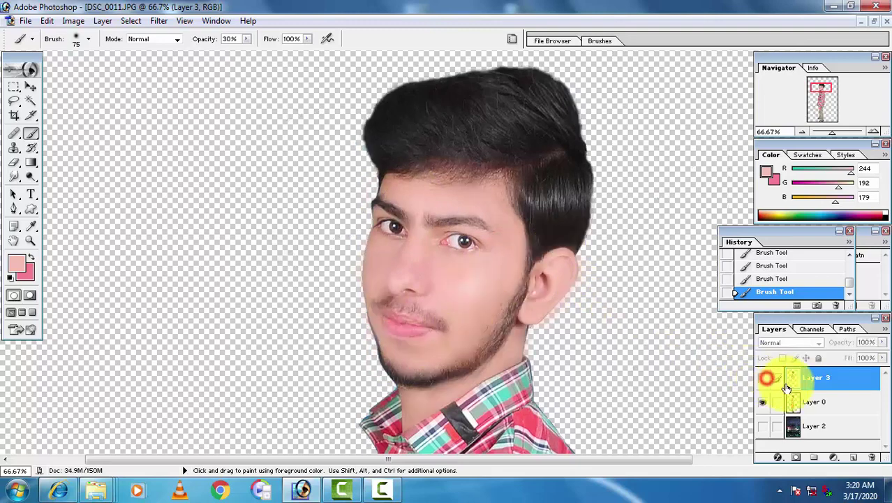
drag(786, 384, 872, 457)
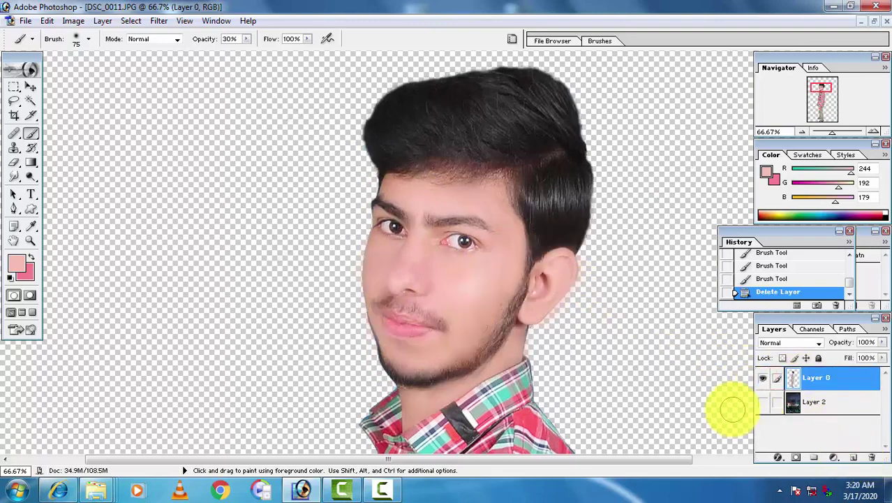
key(ctrl+0)
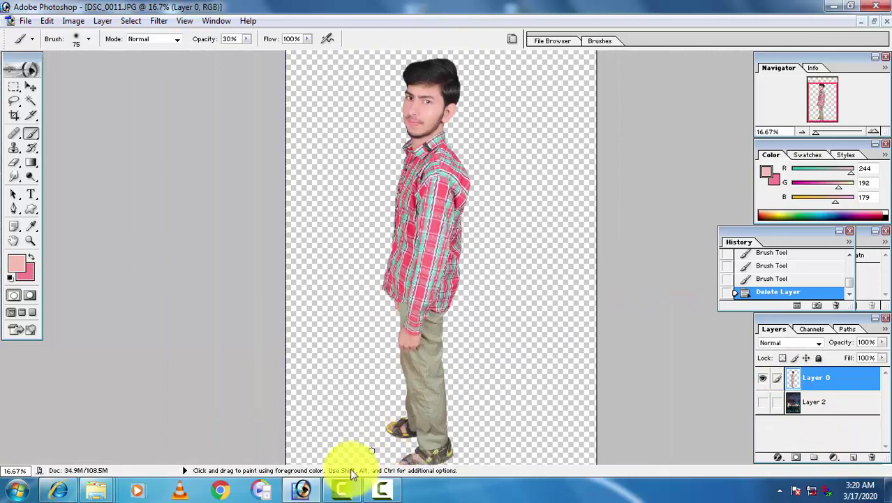
click(382, 492)
click(860, 397)
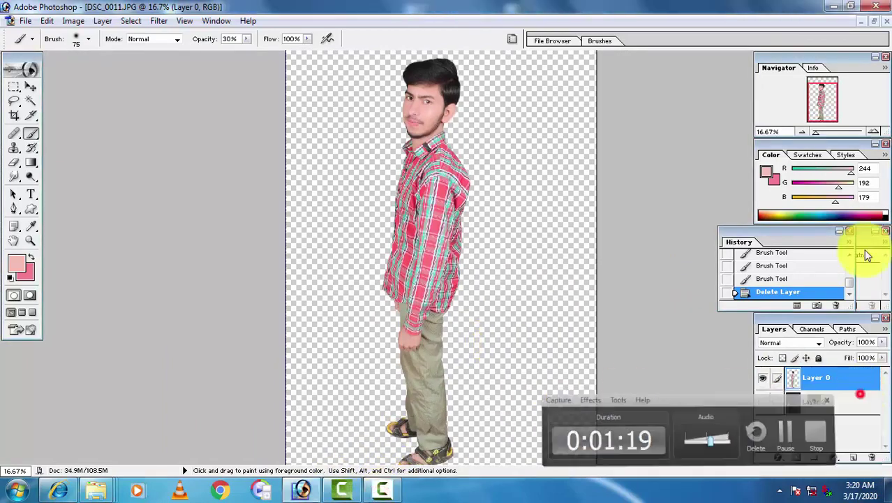
Close o.JPG and drag the railway image into the DSC_0011 document as a new layer
click(871, 21)
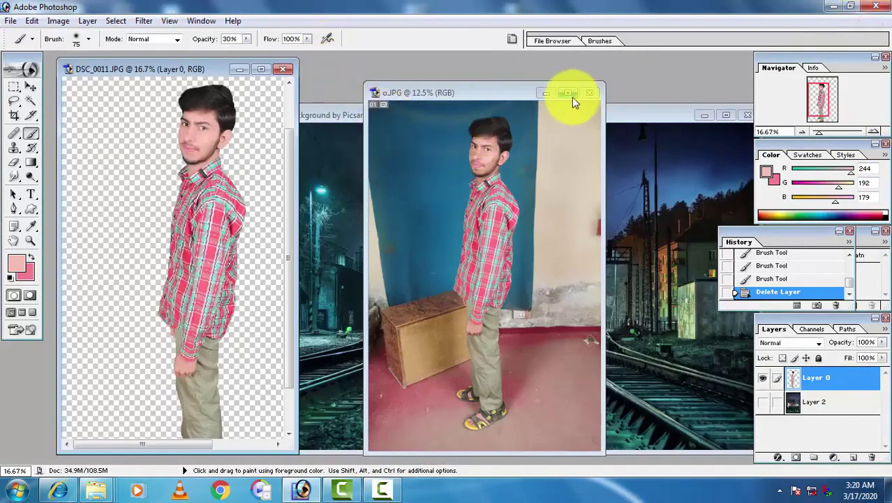
click(589, 93)
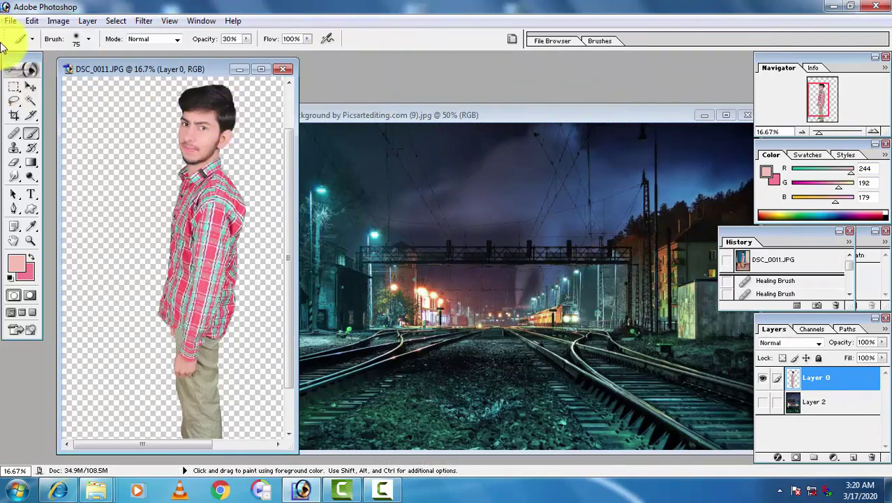
click(30, 86)
drag(305, 189, 143, 159)
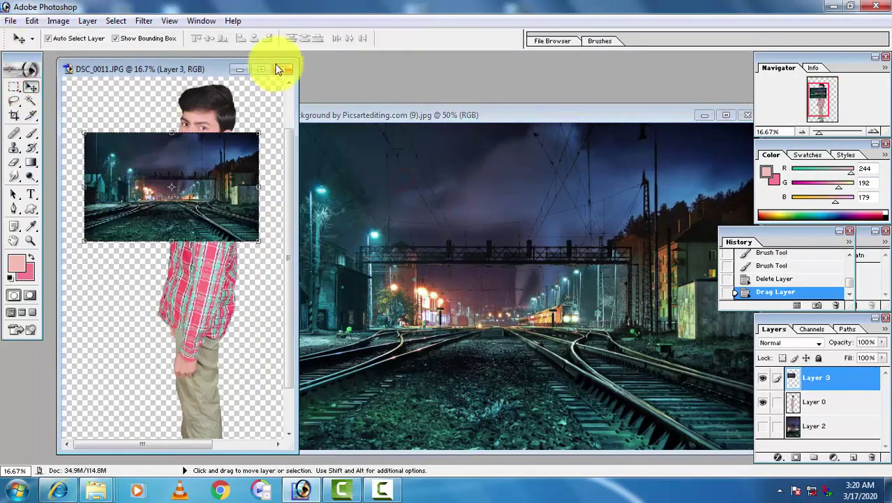
Maximize the portrait document and Free Transform the railway layer up to cover the canvas
click(260, 69)
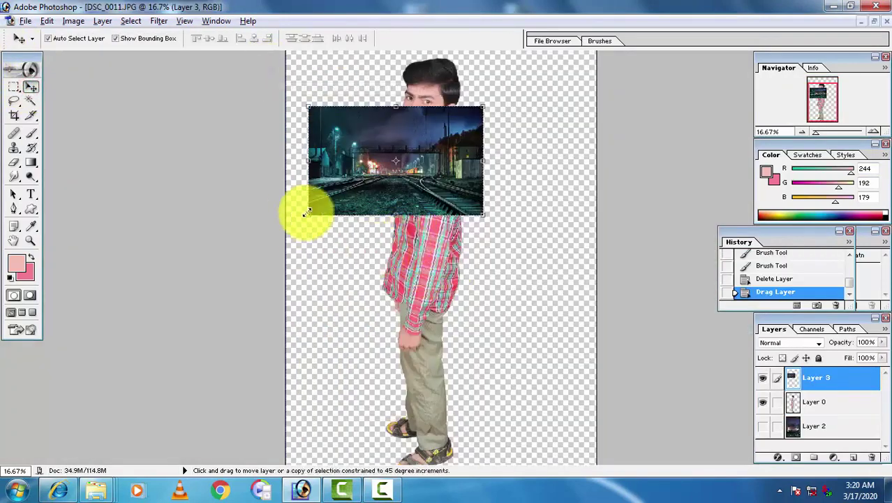
key(ctrl+t)
drag(308, 215, 12, 481)
key(ctrl+minus)
key(ctrl+minus)
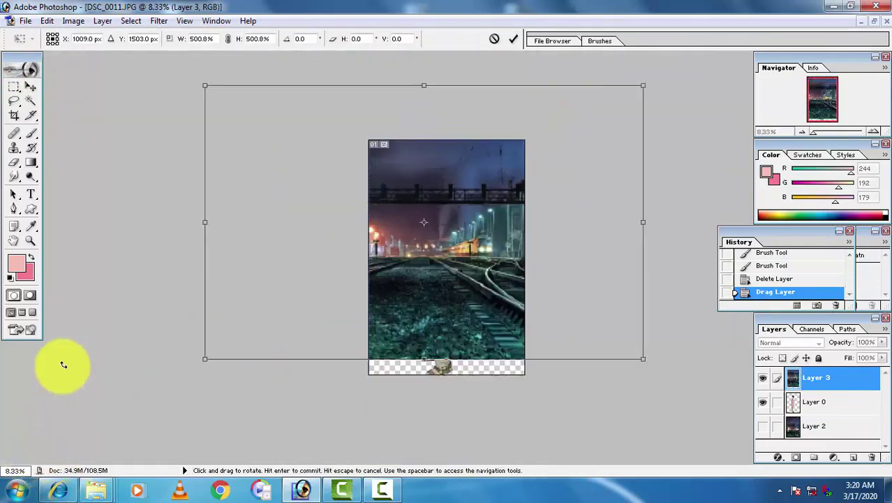
key(ctrl+minus)
drag(409, 279, 421, 300)
key(Return)
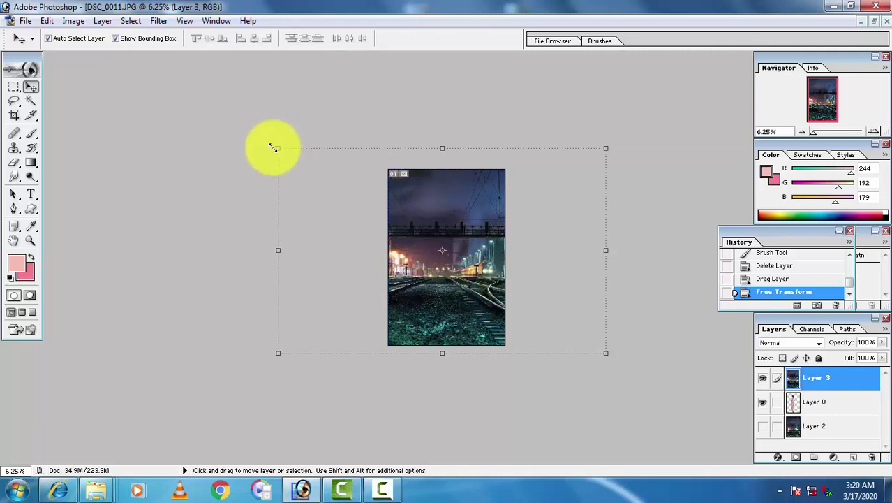
Fine-tune the railway layer's size and position, commit it, and fit the canvas on screen
drag(273, 147, 292, 160)
drag(443, 259, 450, 265)
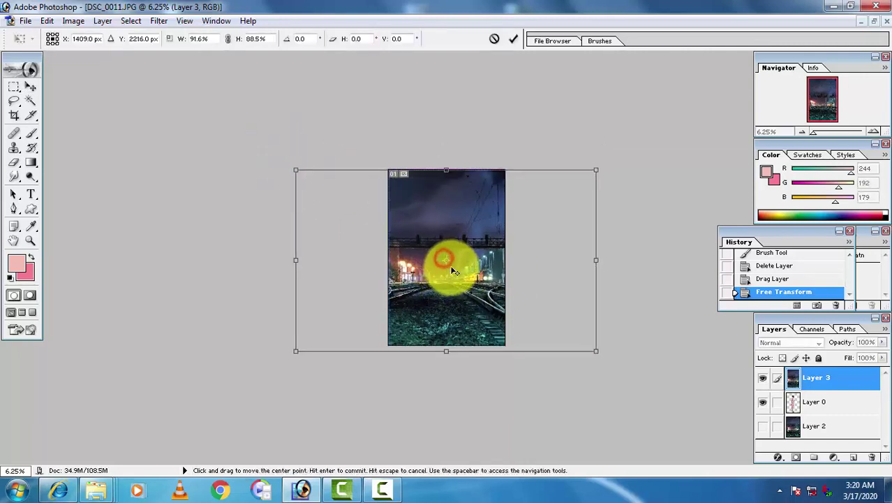
key(Return)
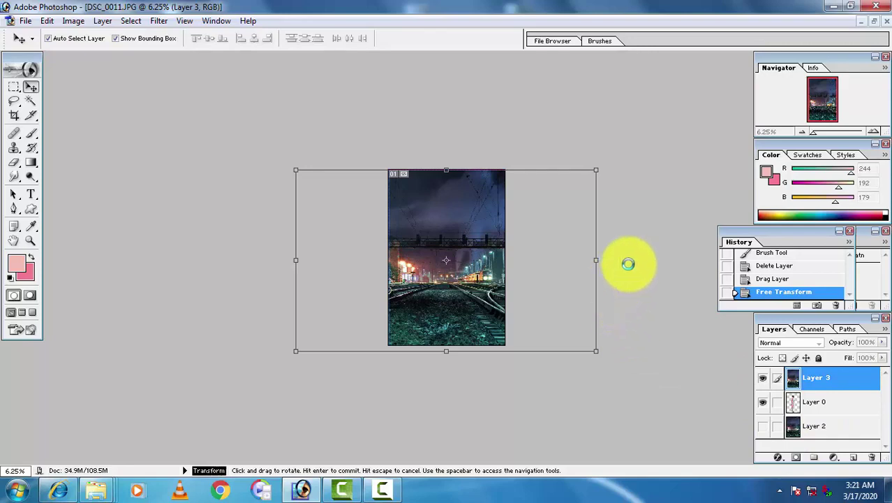
key(Return)
key(ctrl+0)
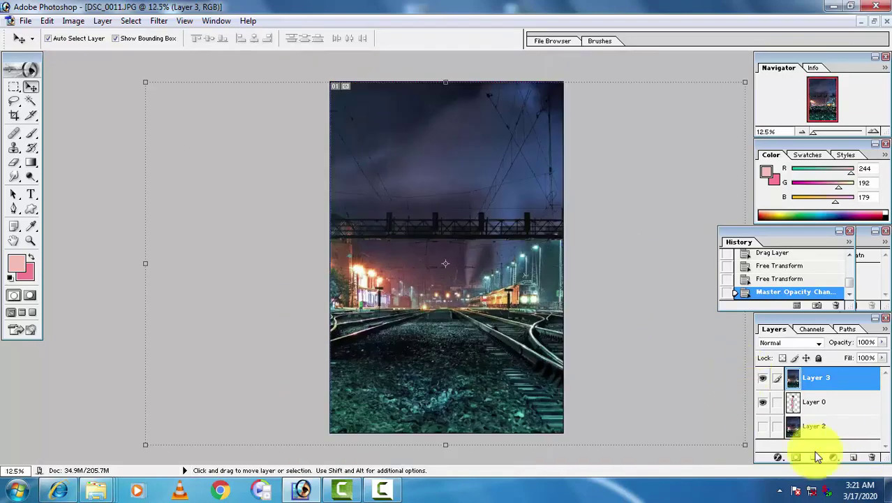
key(ctrl+minus)
Move Layer 0 with the man above the railway background and zoom in on his shirt
click(794, 400)
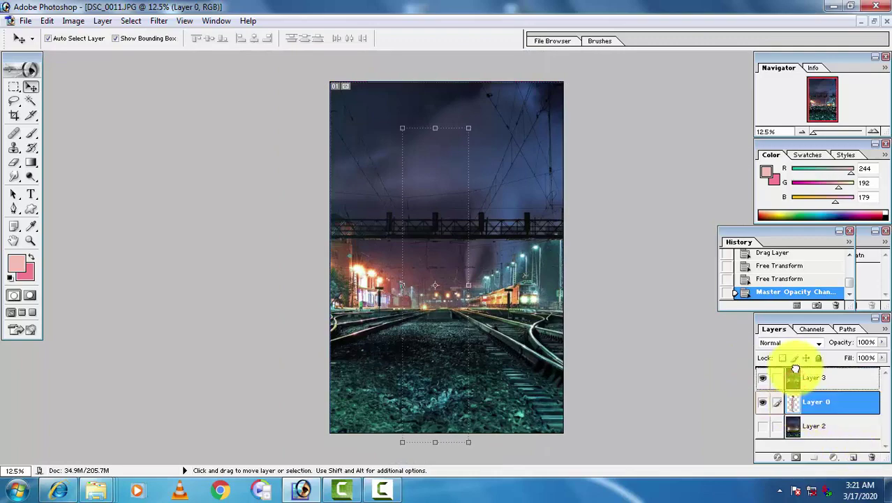
drag(794, 399, 789, 370)
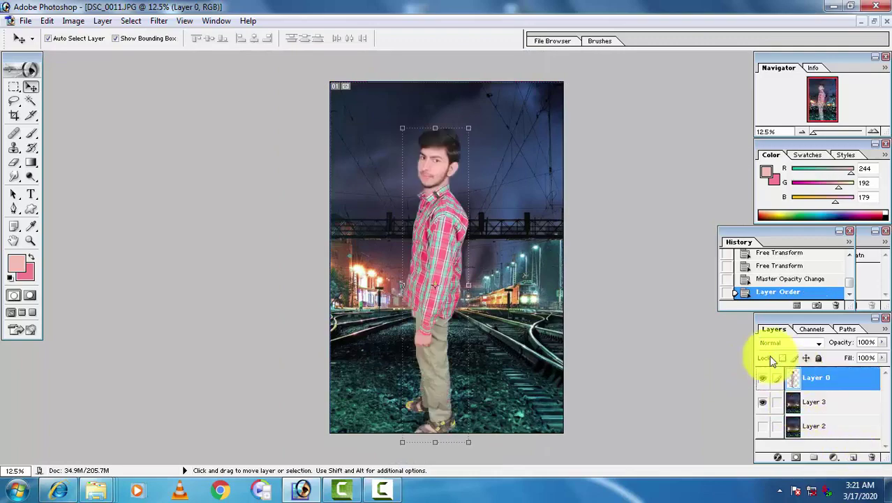
ctrl+click(532, 248)
drag(409, 204, 408, 100)
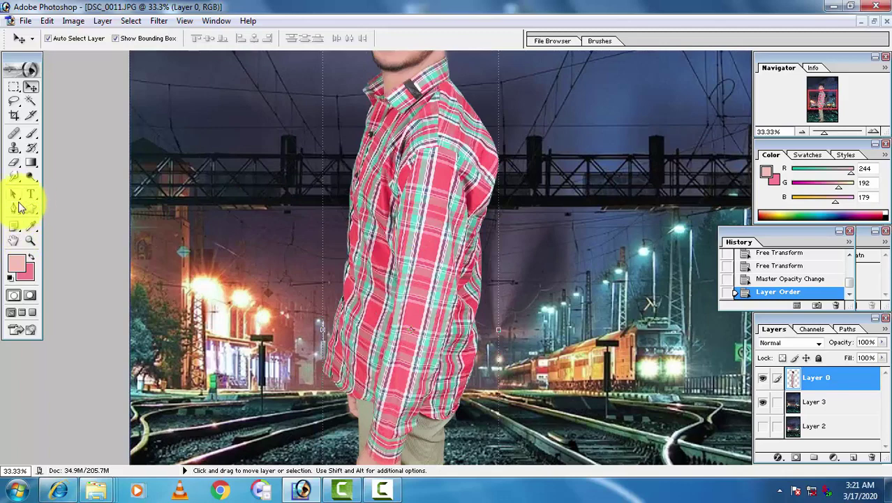
Start a Pen path beside the neck and trace curved anchors along the collar
click(19, 207)
key(ctrl+plus)
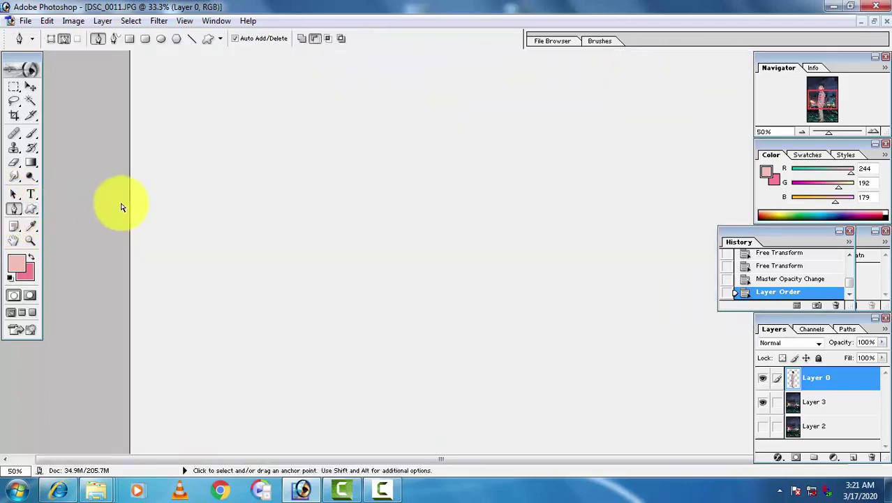
drag(324, 237, 295, 355)
click(559, 223)
click(456, 244)
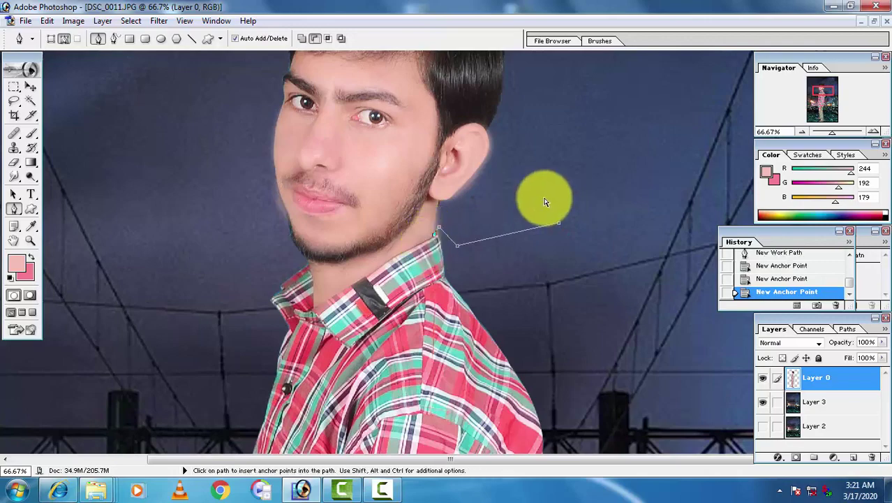
key(ctrl+plus)
key(ctrl+plus)
click(336, 248)
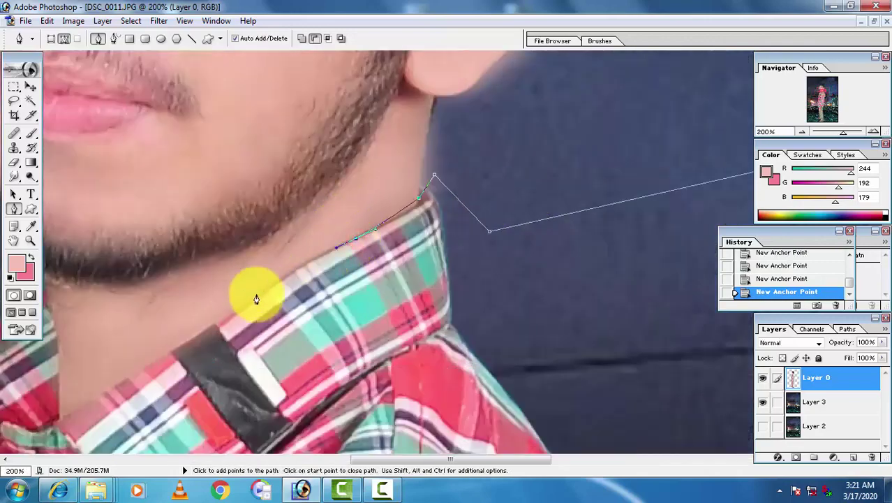
drag(267, 294, 405, 205)
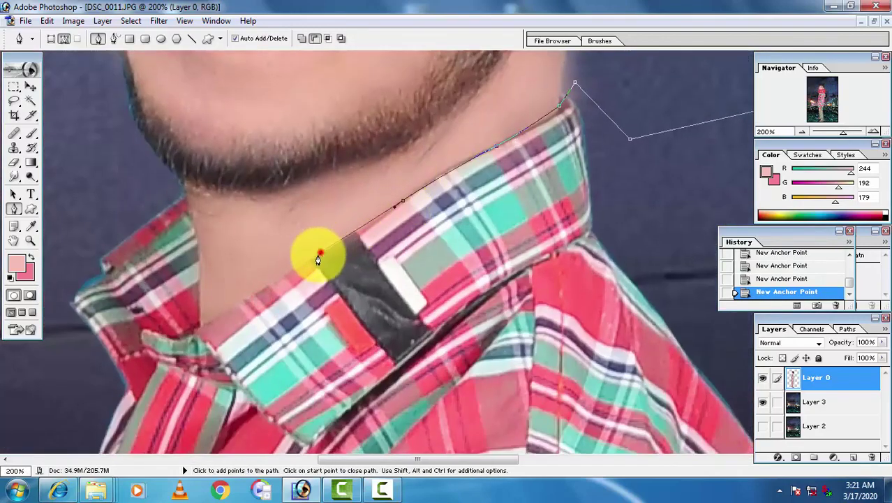
drag(320, 252, 305, 263)
drag(199, 330, 191, 233)
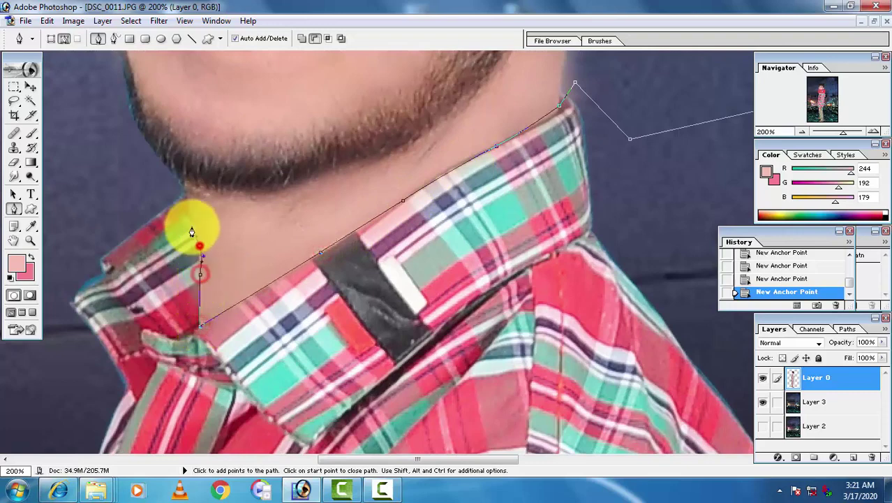
drag(189, 202, 126, 207)
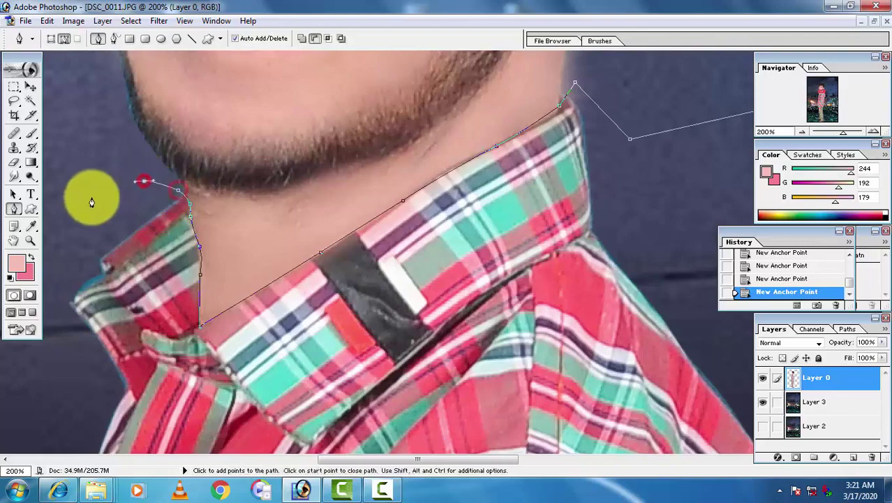
Extend the path with anchors along the shirt hem
key(ctrl+minus)
key(ctrl+minus)
key(ctrl+minus)
key(ctrl+minus)
key(ctrl+minus)
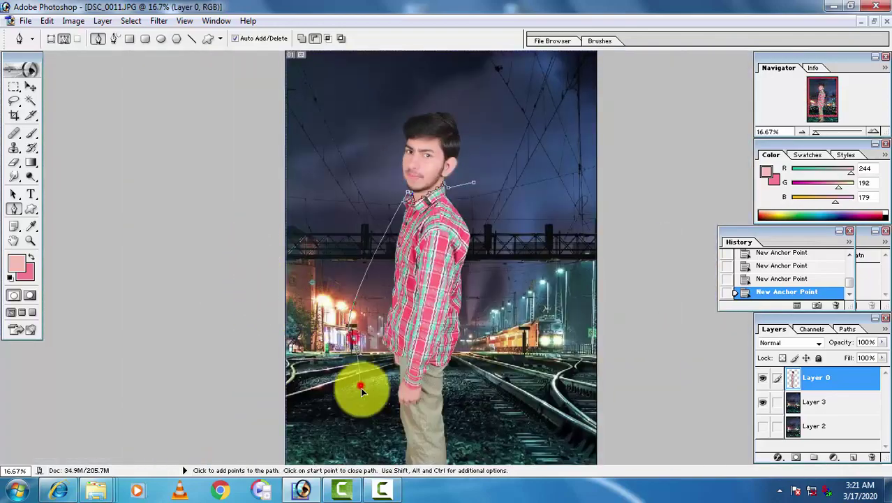
drag(363, 389, 381, 355)
key(ctrl+plus)
key(ctrl+plus)
key(ctrl+plus)
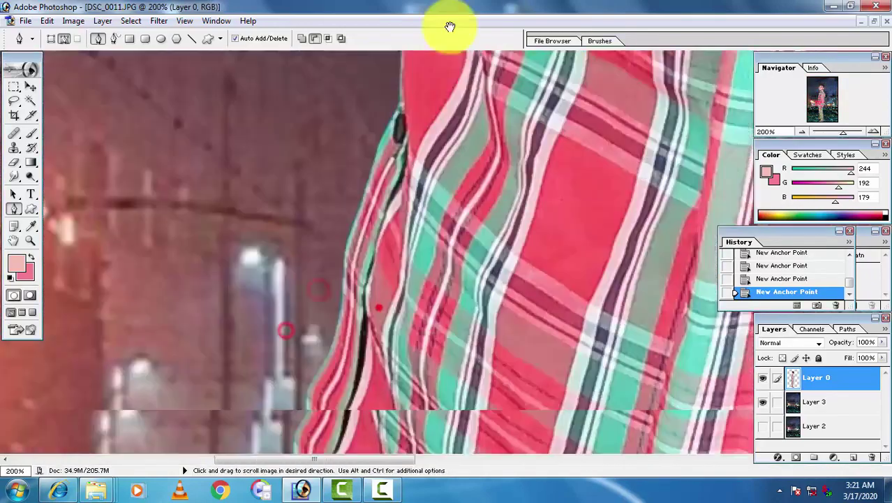
mouse_move(450, 24)
mouse_down()
mouse_move(313, 251)
mouse_move(326, 117)
mouse_up()
click(319, 225)
click(385, 224)
click(447, 209)
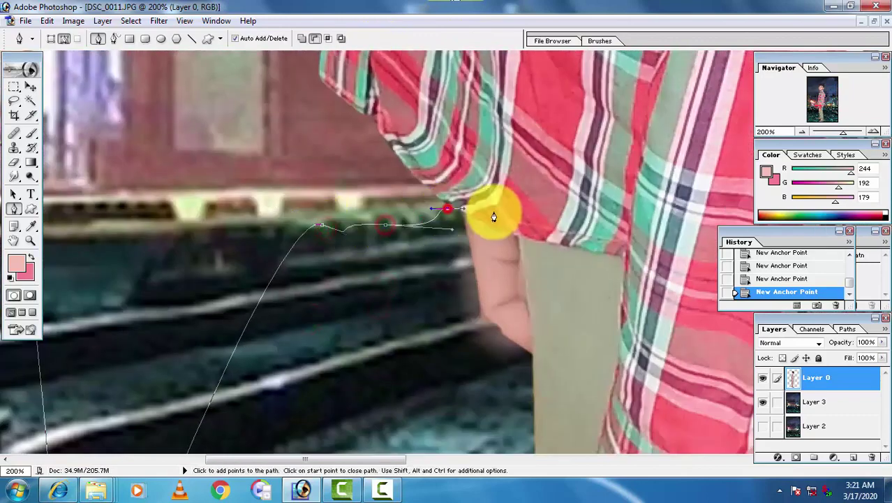
click(460, 210)
click(490, 225)
click(551, 247)
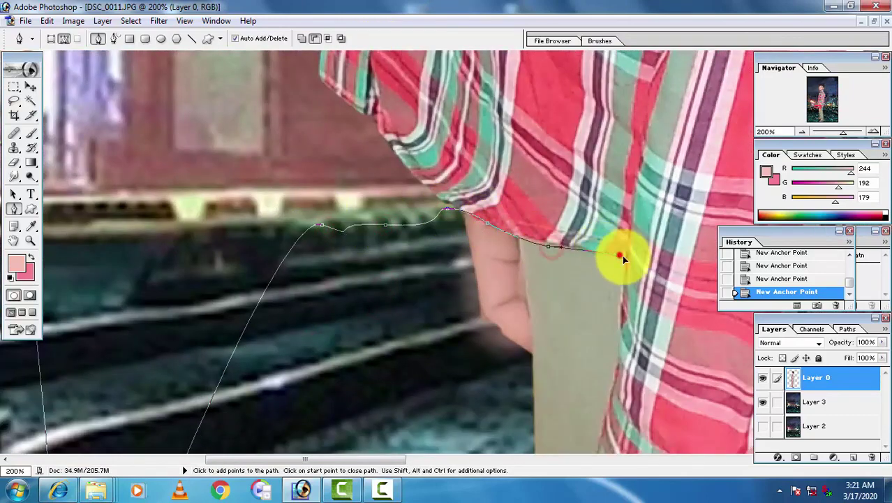
Continue the path down the sleeve edge and around the cuff
drag(622, 255, 328, 89)
click(372, 200)
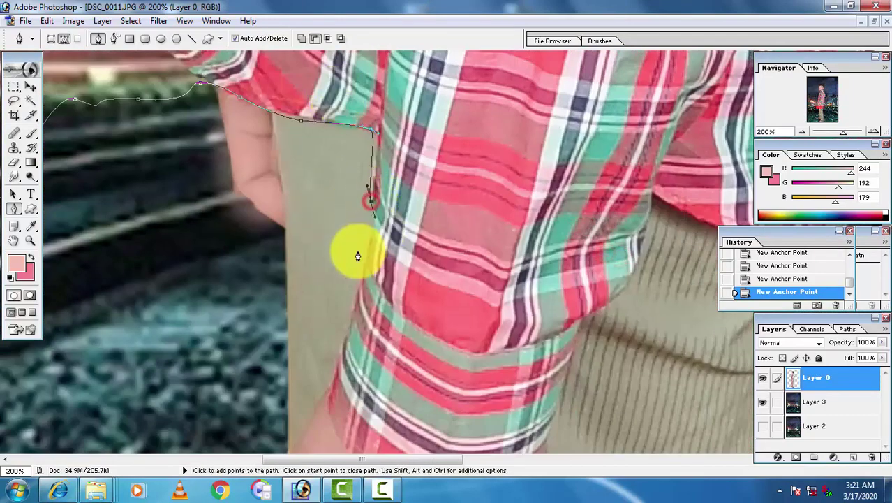
click(364, 260)
click(348, 321)
drag(344, 348, 342, 210)
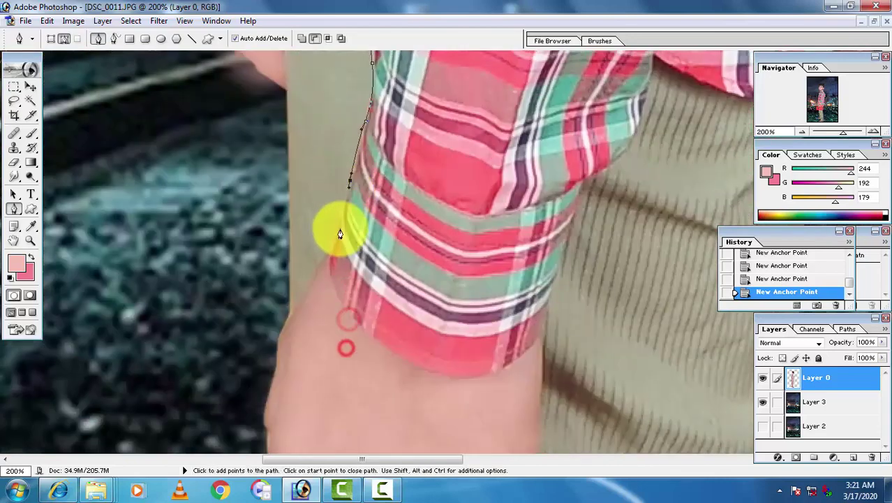
click(333, 248)
click(354, 319)
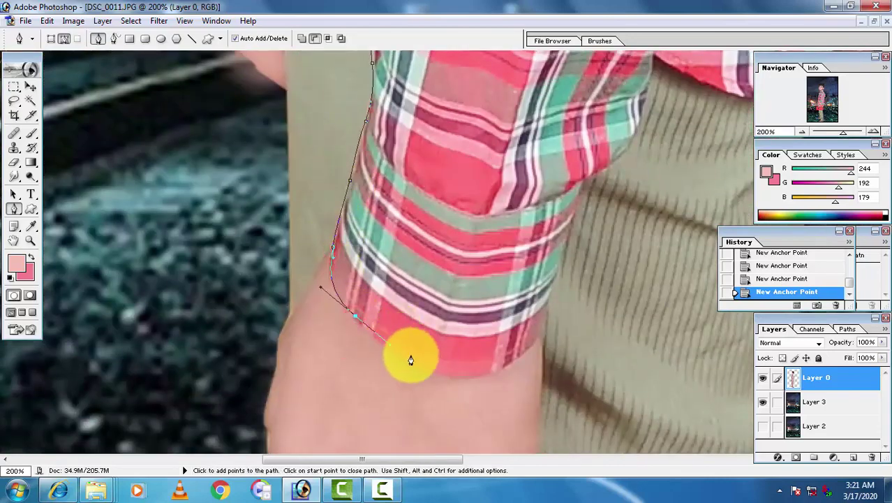
drag(514, 379, 305, 338)
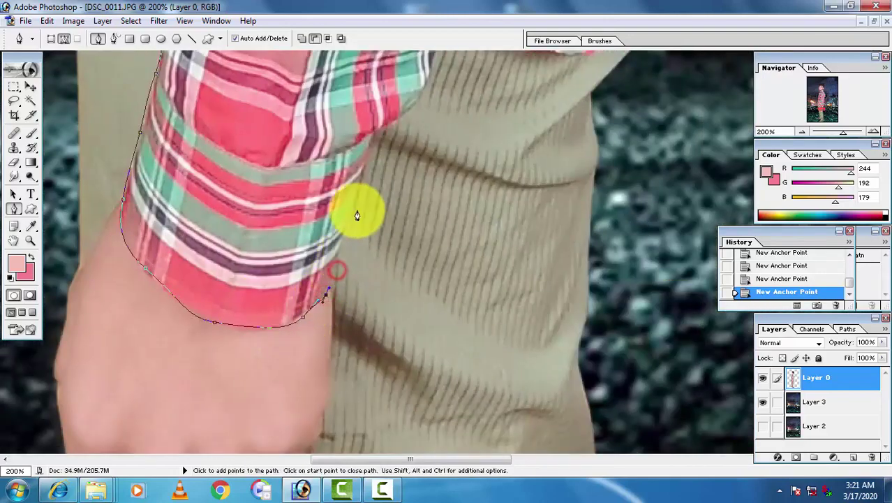
click(371, 141)
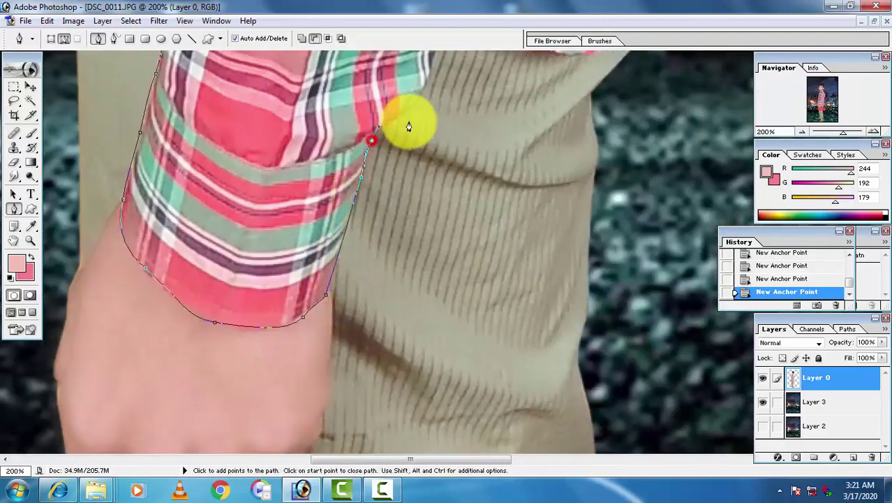
Trace the path back up the shirt edge to a final anchor at the shoulder
drag(408, 127, 213, 207)
click(214, 199)
click(238, 145)
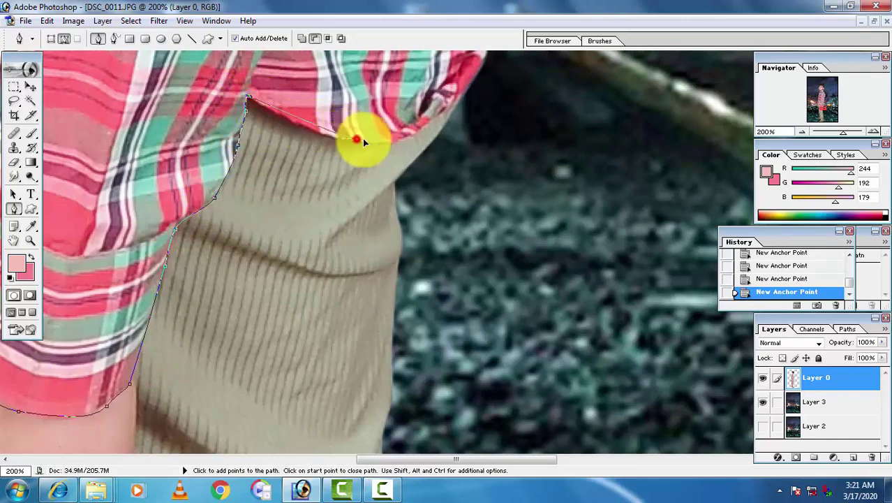
mouse_move(394, 143)
mouse_down()
mouse_move(441, 122)
mouse_move(348, 185)
mouse_up()
click(375, 162)
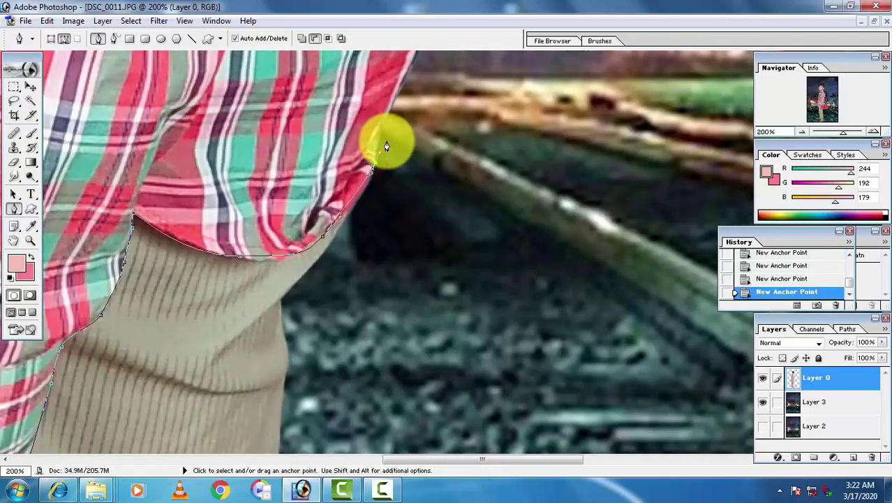
key(ctrl+minus)
key(ctrl+minus)
key(ctrl+minus)
key(ctrl+minus)
key(ctrl+minus)
key(ctrl+minus)
click(481, 138)
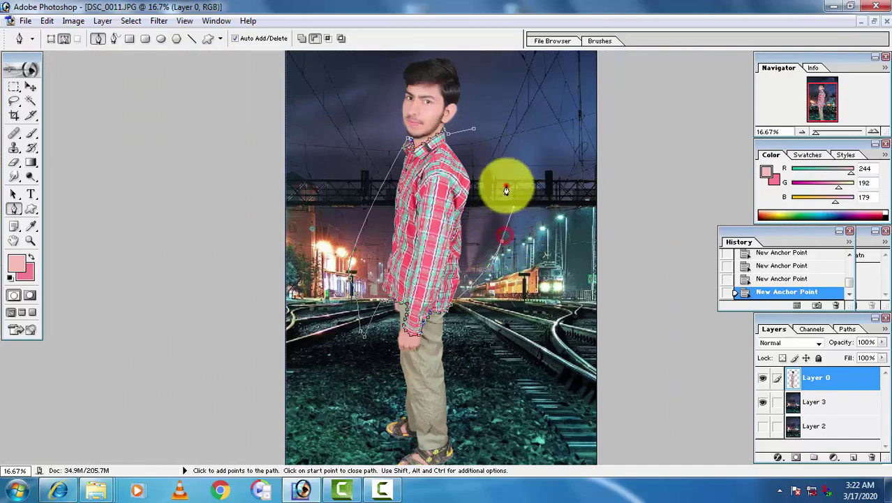
Turn the shirt path into a selection, test a hue shift, cancel it and deselect
right_click(450, 132)
click(509, 195)
click(513, 199)
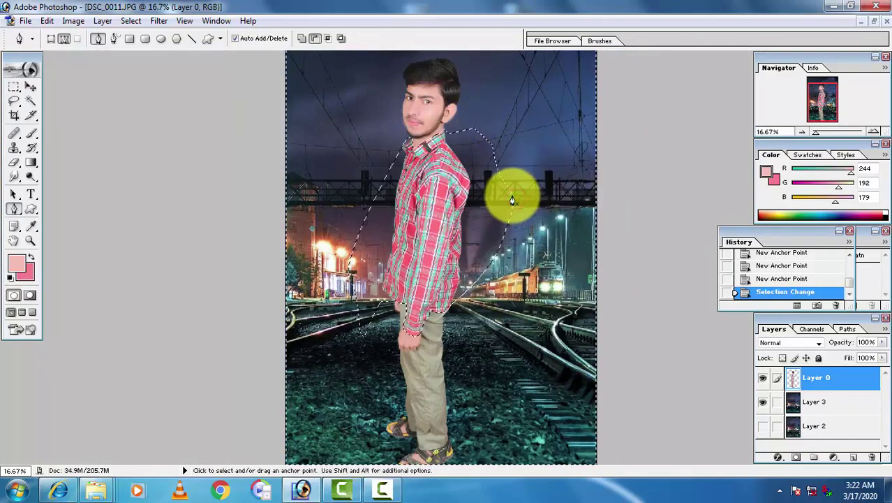
key(ctrl+u)
drag(746, 246, 763, 253)
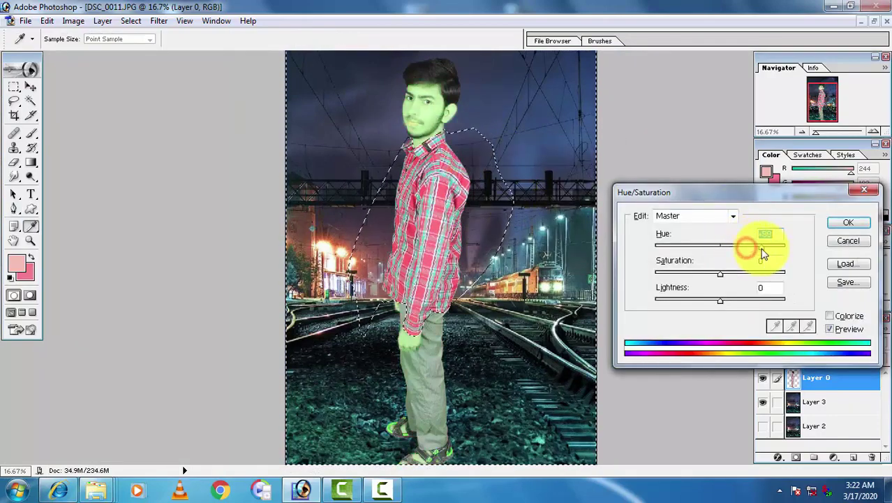
click(848, 221)
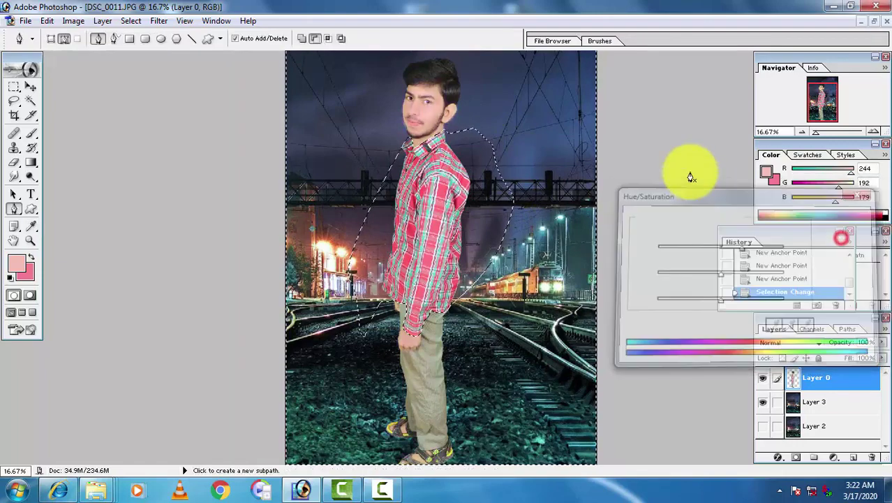
key(ctrl+d)
Draw a closed Pen path around the man's head and make it a selection
click(520, 124)
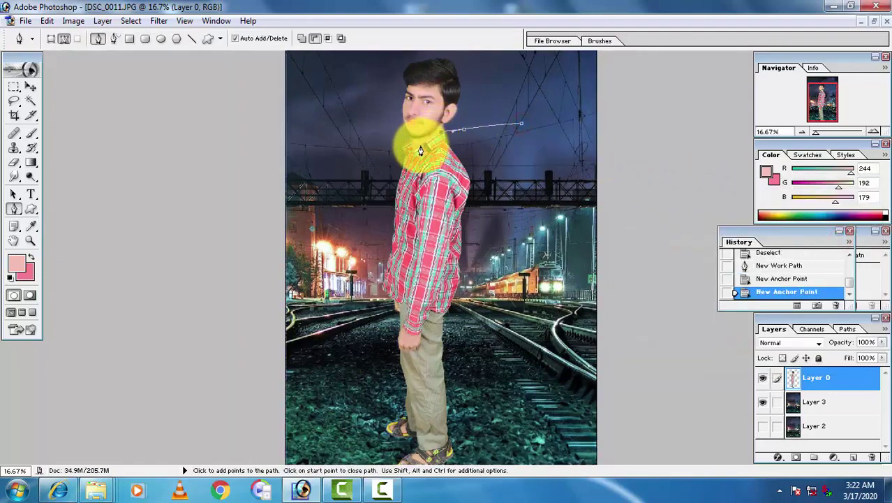
drag(410, 145, 379, 83)
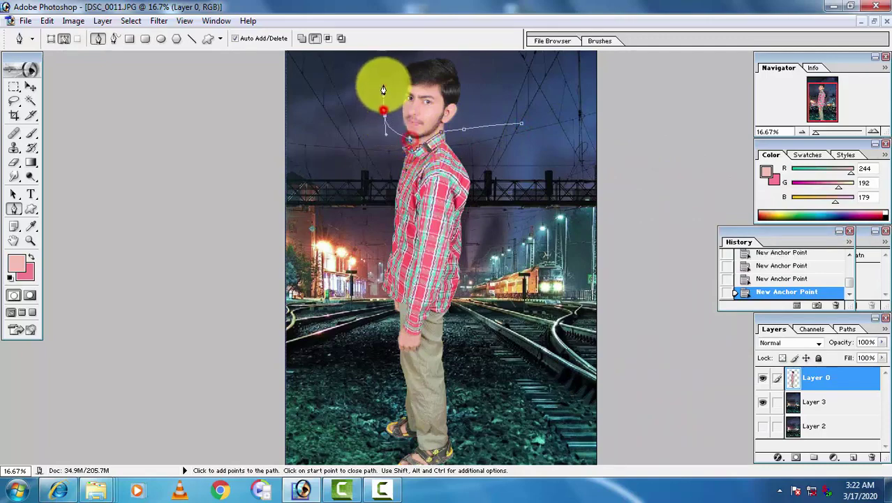
scroll(408, 159, up, 3)
click(385, 150)
click(402, 132)
click(401, 101)
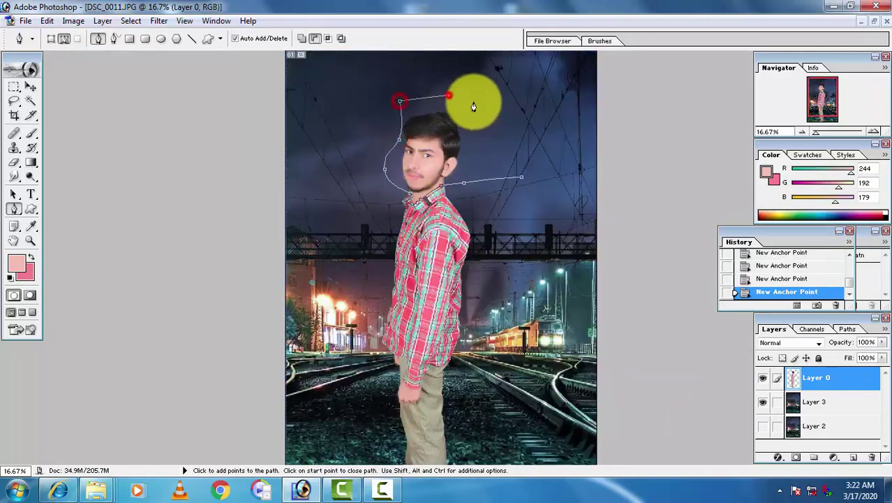
click(474, 95)
click(513, 152)
right_click(517, 148)
click(547, 224)
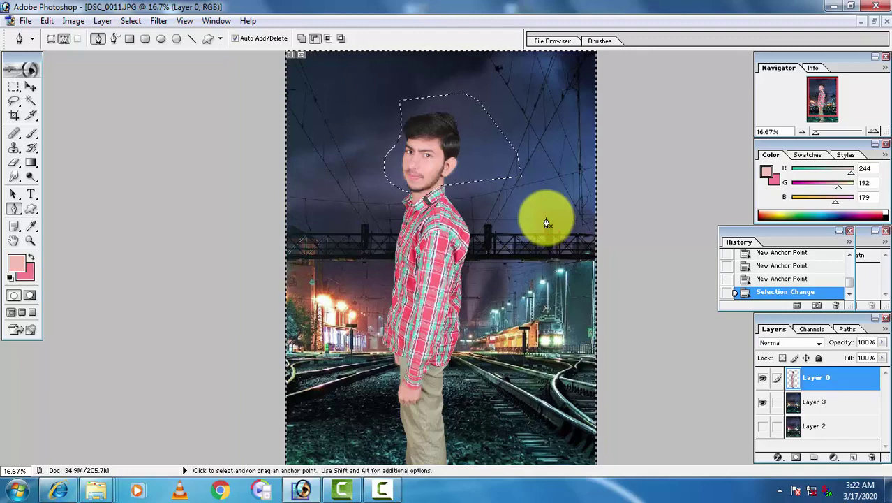
Test an orange hue shift in Hue/Saturation, then cancel it
key(ctrl+u)
mouse_move(720, 245)
mouse_down()
mouse_move(734, 247)
mouse_move(729, 256)
mouse_move(710, 250)
mouse_move(739, 249)
mouse_move(766, 279)
mouse_move(736, 275)
mouse_up()
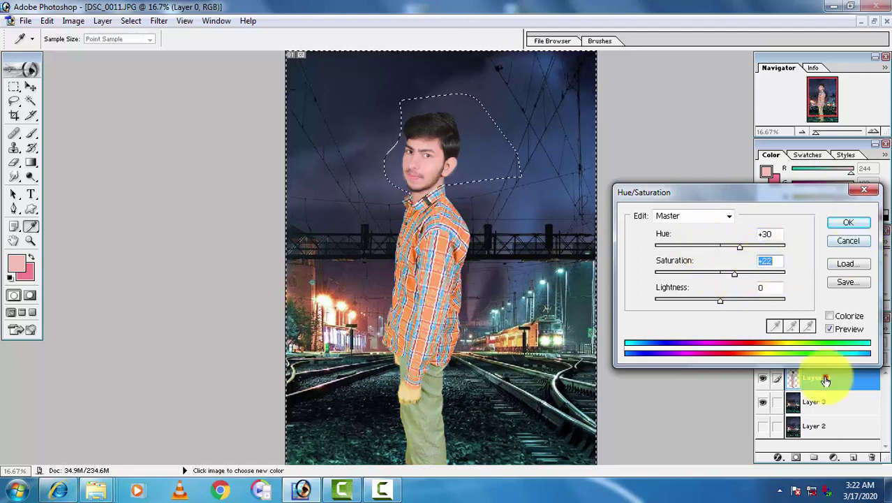
click(823, 376)
click(838, 248)
Copy the selection to Layer 4 and raise its saturation until the trousers turn bright yellow
key(ctrl+j)
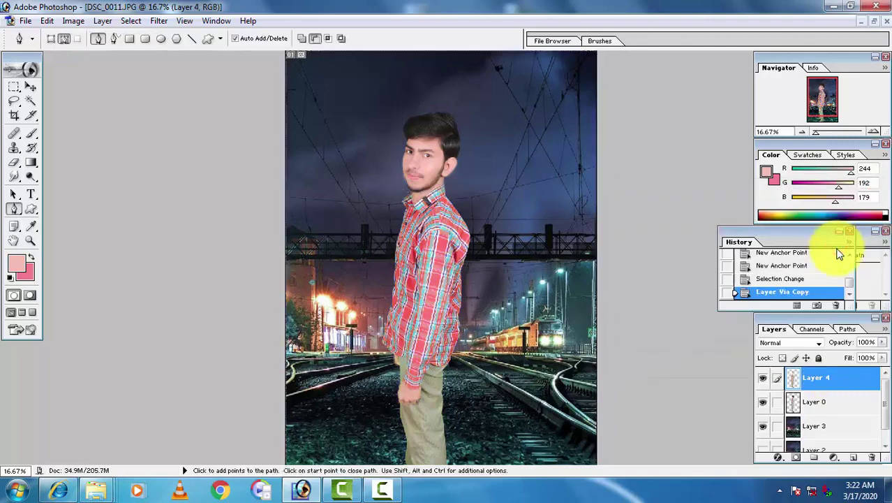
key(ctrl+u)
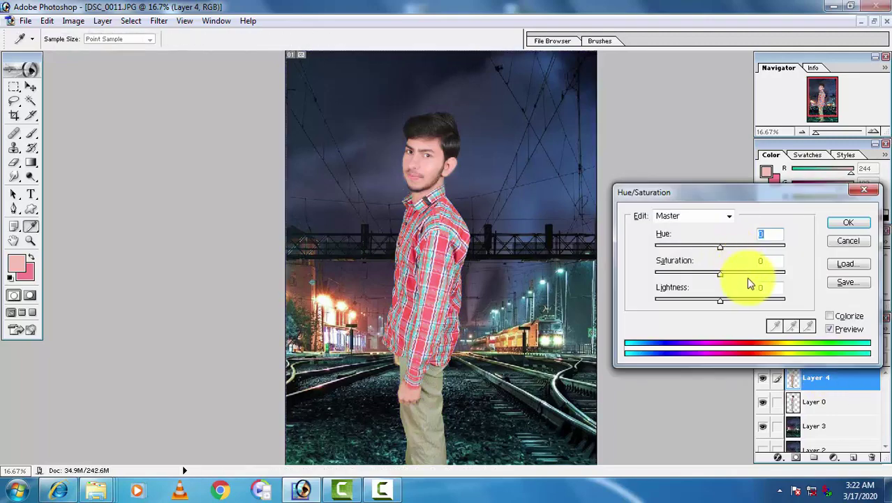
drag(749, 280, 776, 277)
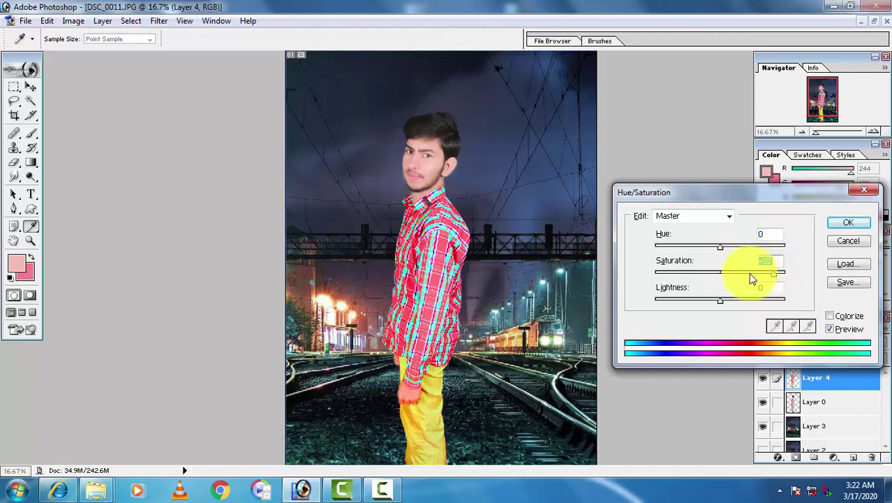
drag(778, 273, 781, 273)
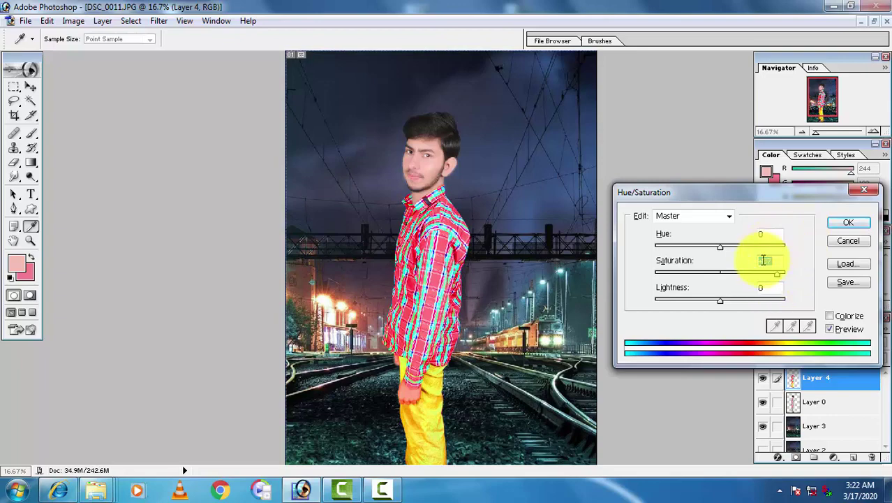
click(858, 222)
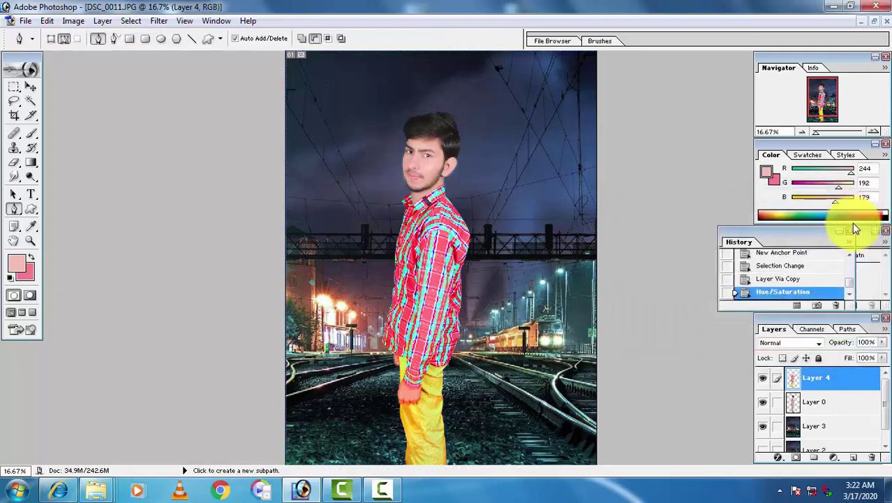
key(ctrl+plus)
key(ctrl+plus)
Zoom onto the hand and legs, shrink the eraser brush to size 43, and erase tint over the hand
scroll(294, 368, down, 3)
click(13, 162)
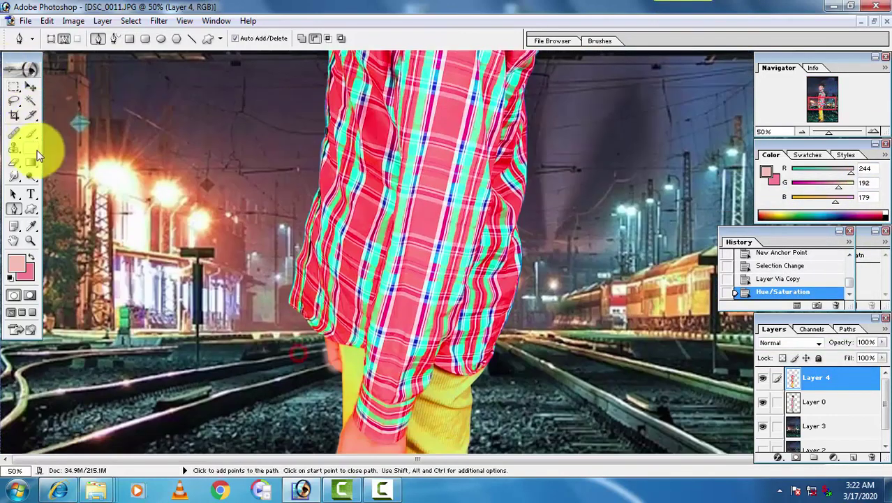
drag(266, 307, 292, 189)
right_click(372, 224)
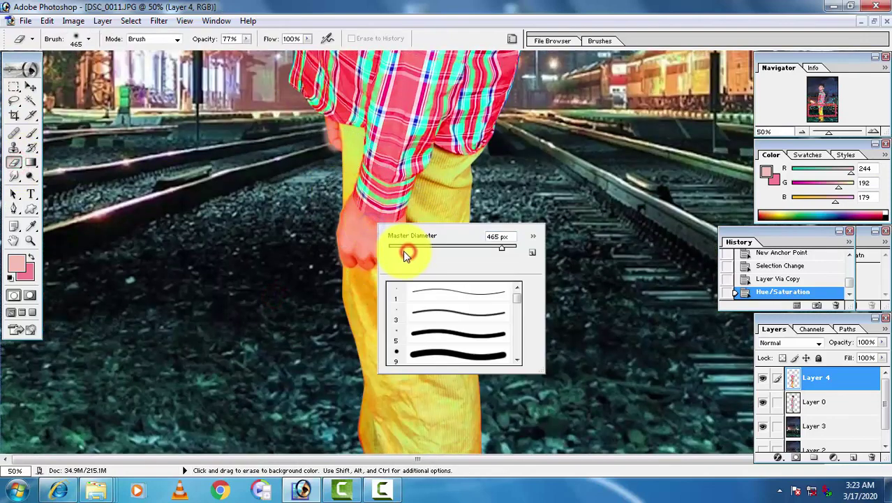
click(405, 250)
mouse_move(328, 240)
mouse_down()
mouse_move(345, 247)
mouse_move(366, 233)
mouse_move(355, 224)
mouse_move(324, 230)
mouse_move(311, 254)
mouse_move(259, 150)
mouse_up()
key(ctrl+plus)
right_click(284, 205)
click(332, 215)
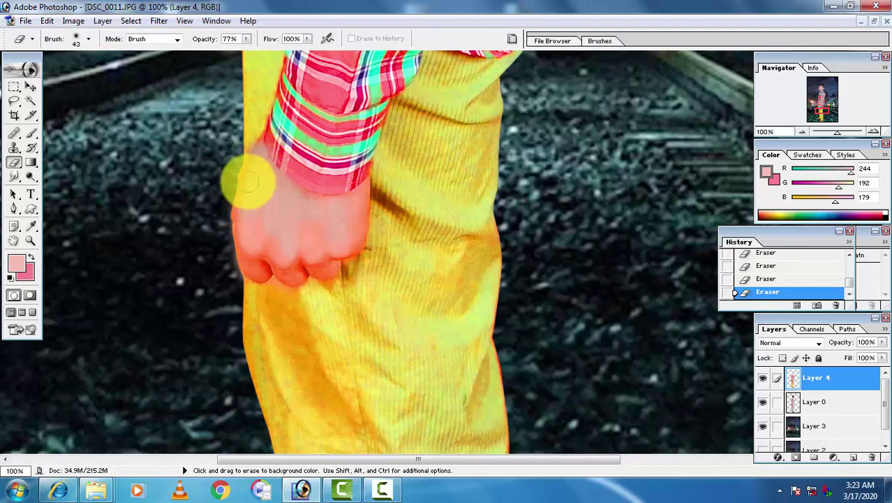
Erase the remaining yellow tint from the hand, wrist, shirt cuff and right sandal
drag(249, 182, 245, 248)
click(269, 237)
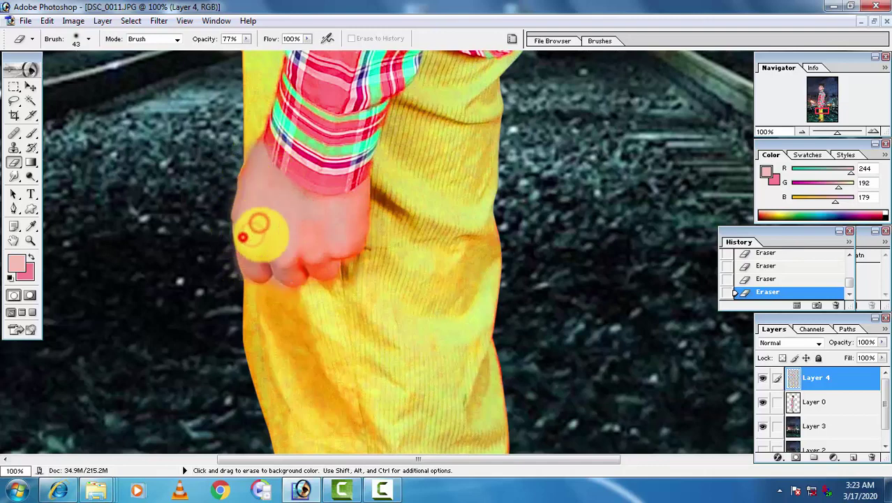
click(289, 246)
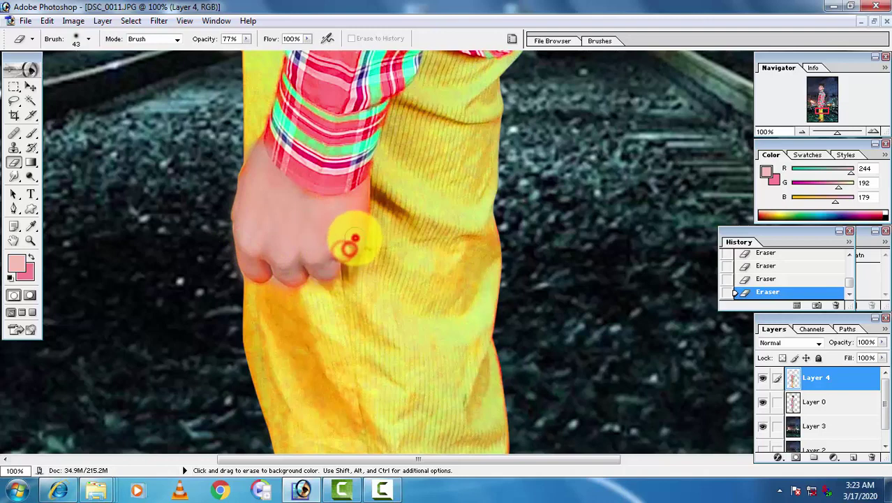
click(360, 226)
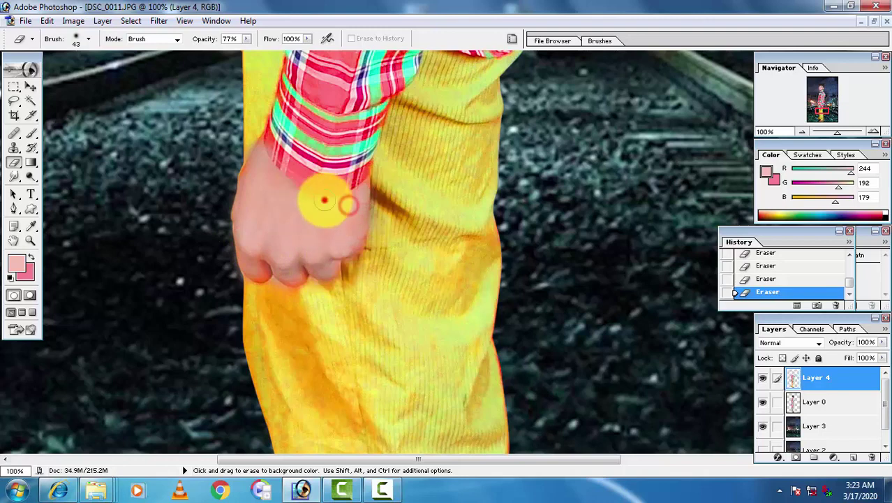
mouse_move(364, 199)
mouse_down()
mouse_move(267, 178)
mouse_move(296, 269)
mouse_up()
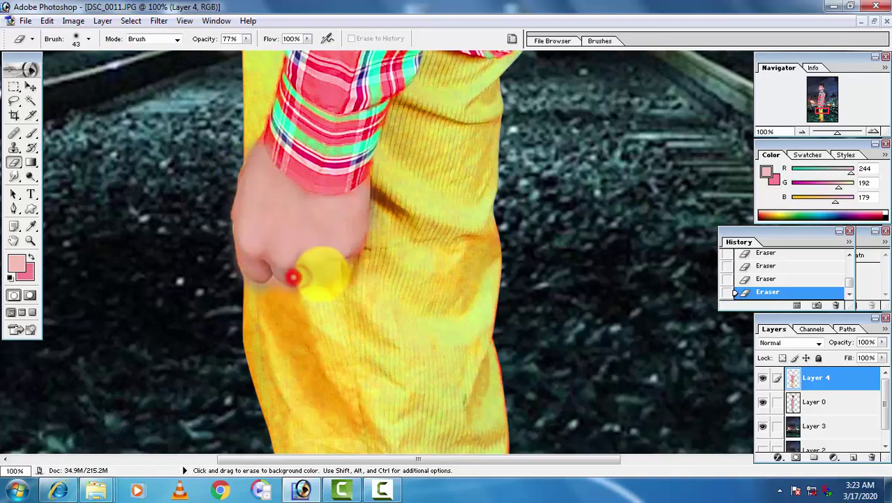
drag(319, 269, 337, 332)
mouse_move(309, 236)
mouse_down()
mouse_move(321, 230)
mouse_move(276, 258)
mouse_move(334, 272)
mouse_move(325, 210)
mouse_up()
key(ctrl+minus)
key(ctrl+minus)
key(ctrl+minus)
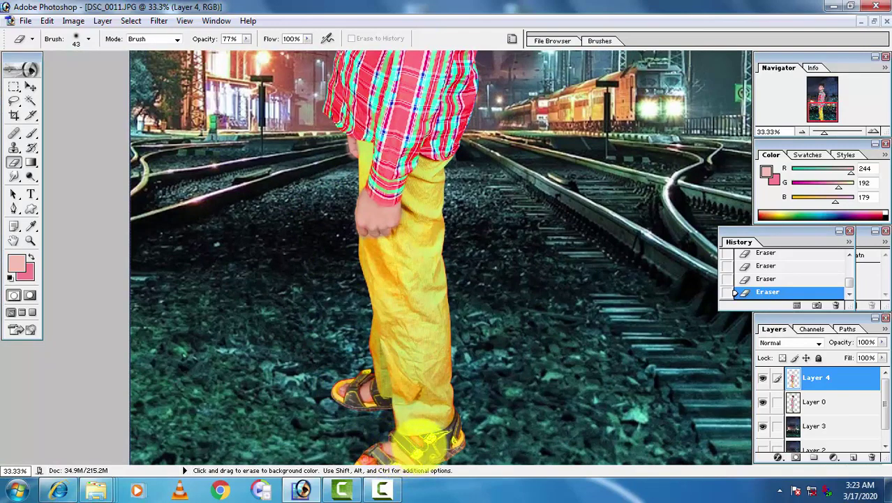
drag(423, 434, 381, 447)
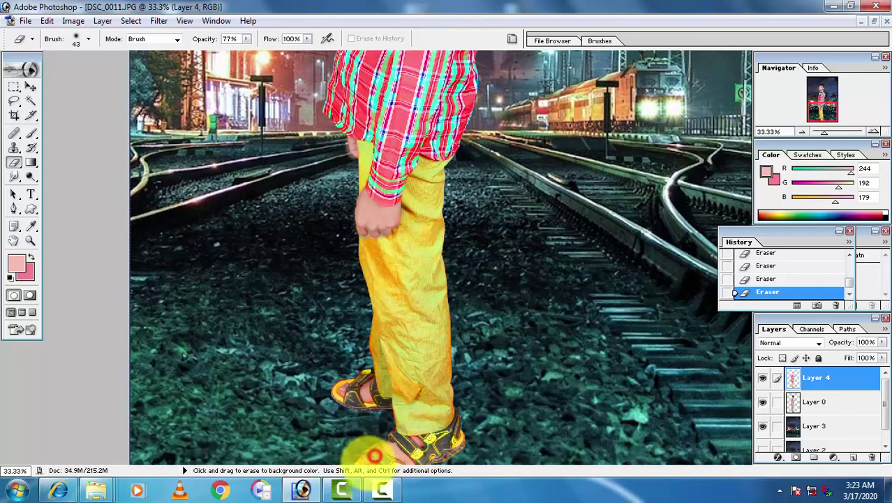
Zoom the view to about 16.7% and open Save for Web set to JPEG High
key(ctrl+minus)
key(ctrl+minus)
key(ctrl+minus)
key(ctrl+0)
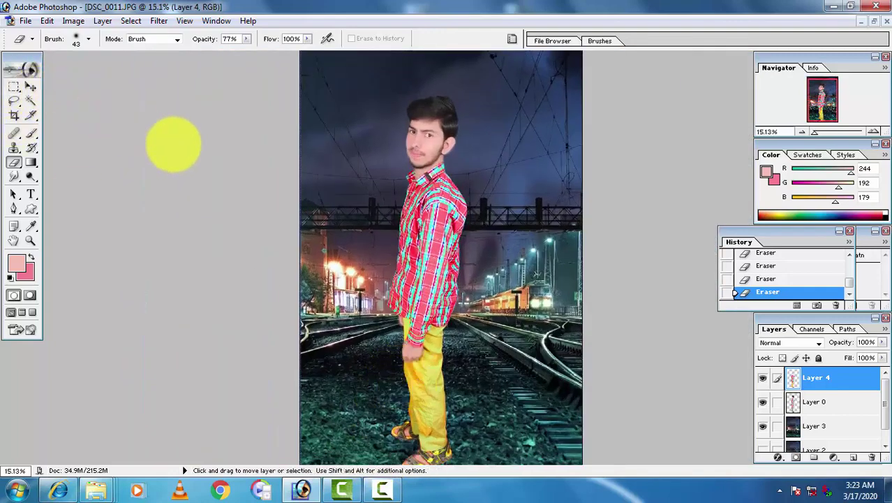
key(ctrl+minus)
key(ctrl+plus)
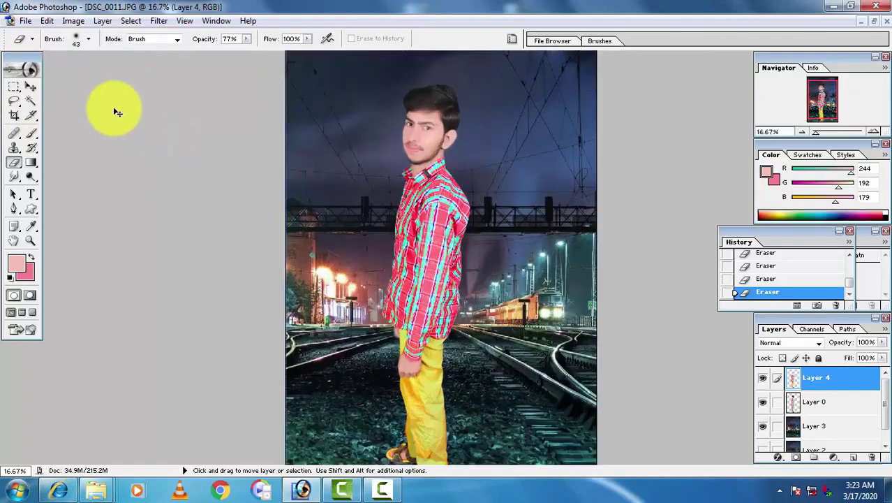
key(ctrl+plus)
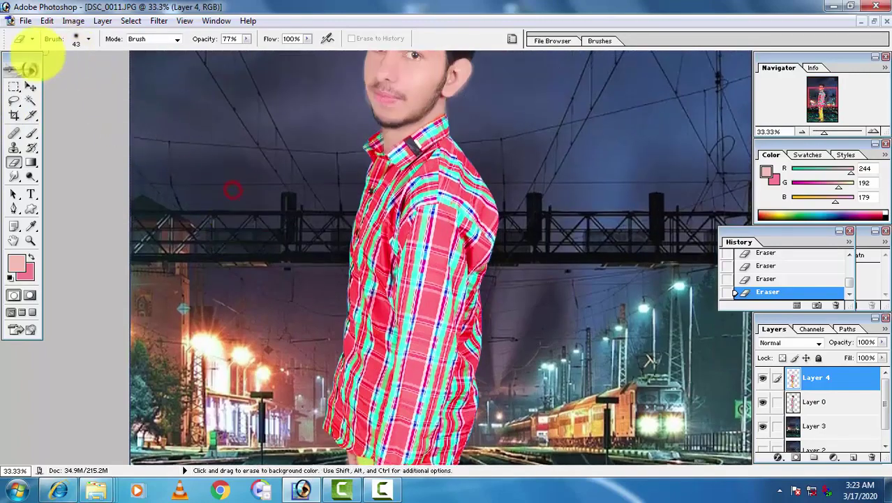
click(25, 21)
click(60, 157)
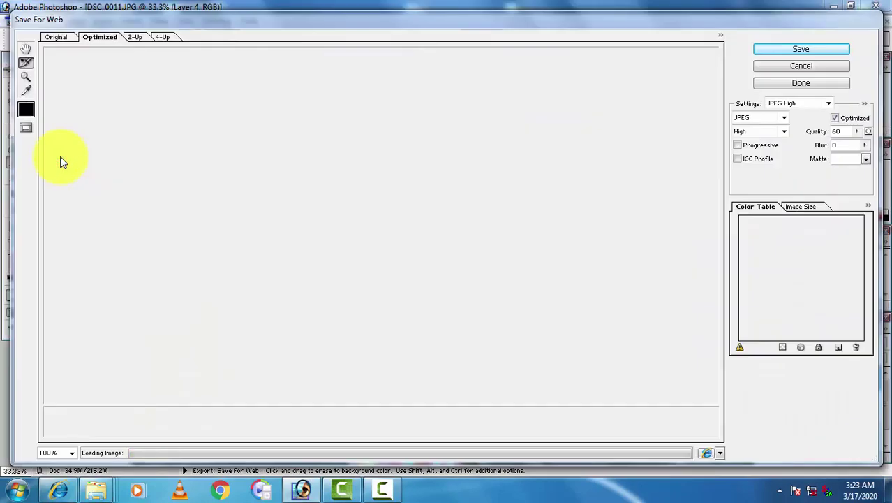